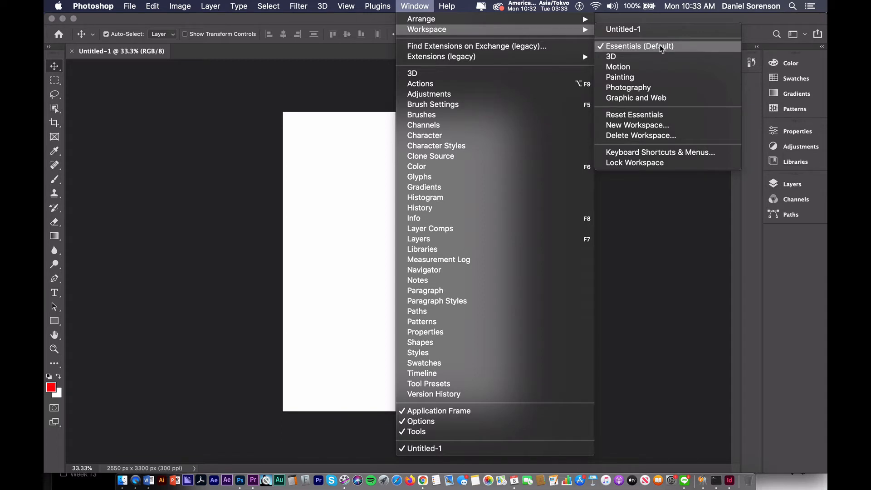
# Apply the Essentials workspace and float the Character and Paragraph panels beside the page.
pyautogui.click(661, 47)
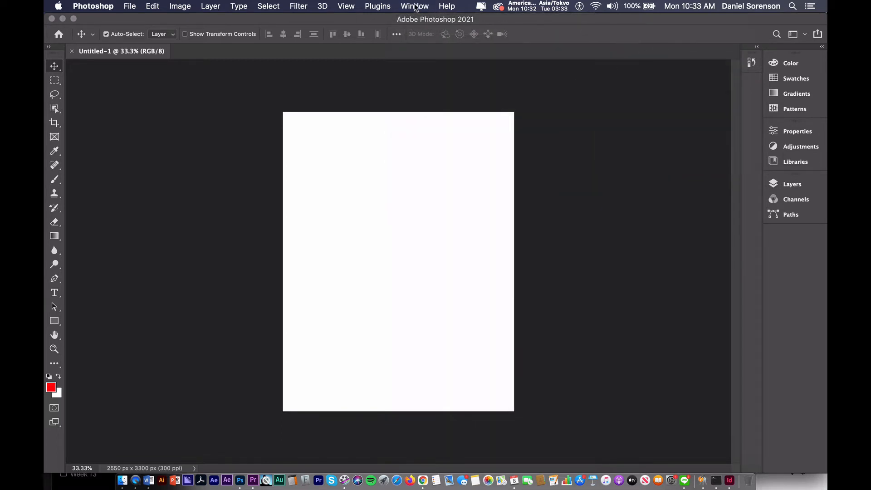
pyautogui.click(415, 6)
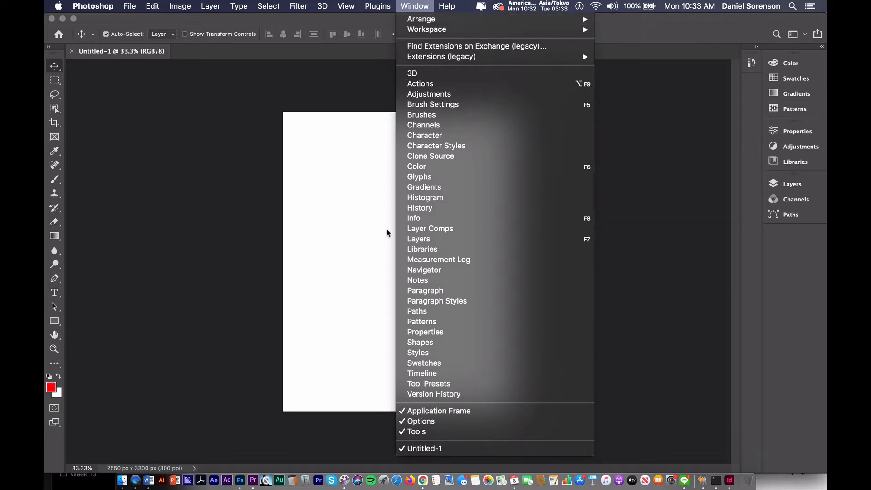
pyautogui.click(431, 136)
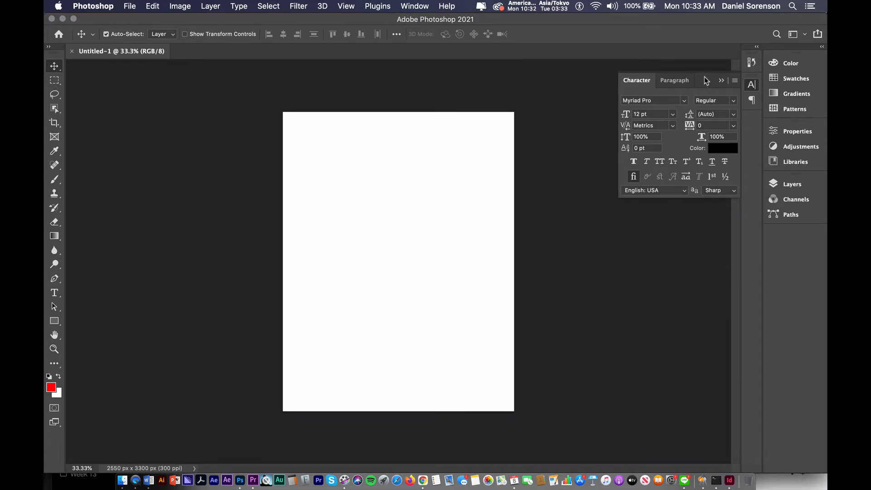
pyautogui.moveTo(706, 80); pyautogui.dragTo(581, 218)
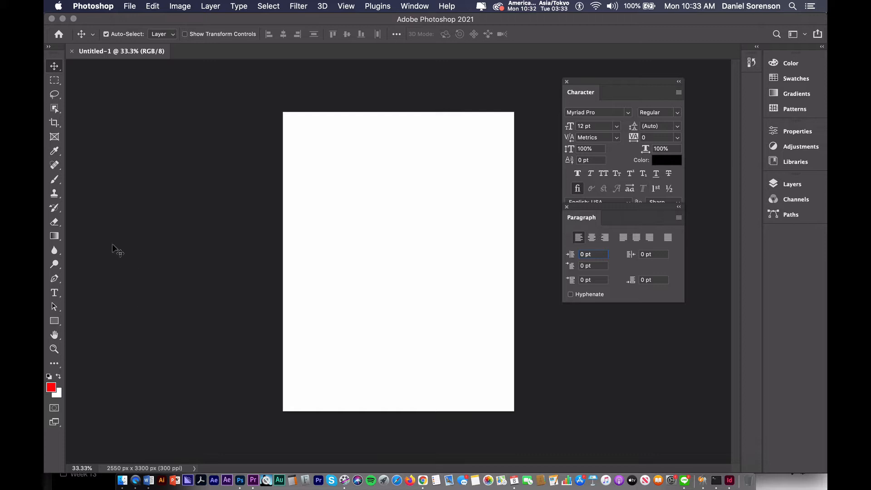
# Place Lorem Ipsum placeholder text on the page with the Horizontal Type Tool and float the Layers panel below the Paragraph panel.
pyautogui.click(59, 297)
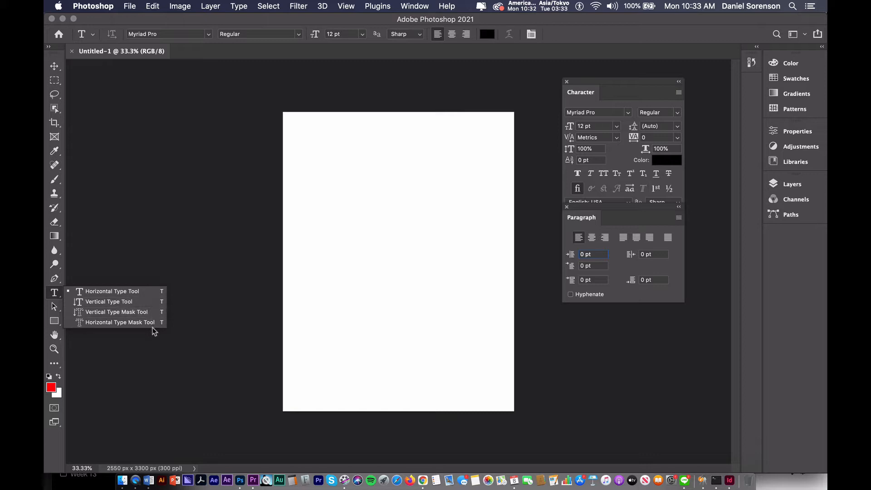
pyautogui.click(141, 297)
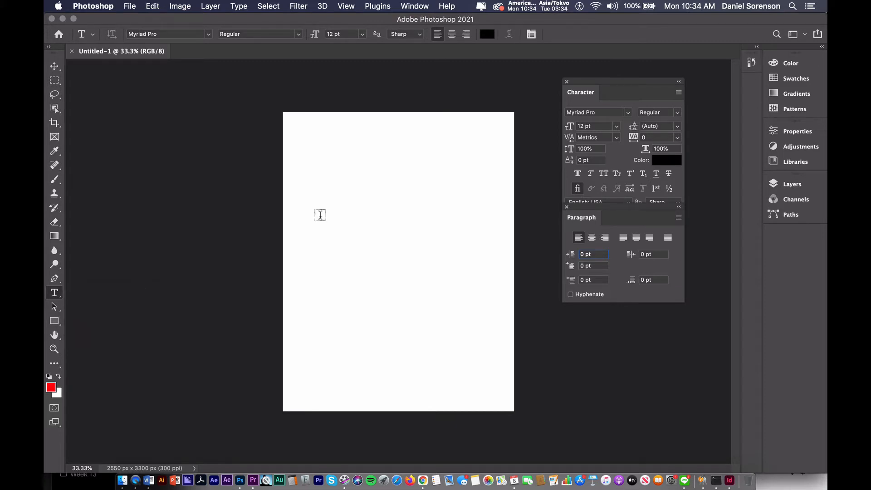
pyautogui.click(320, 214)
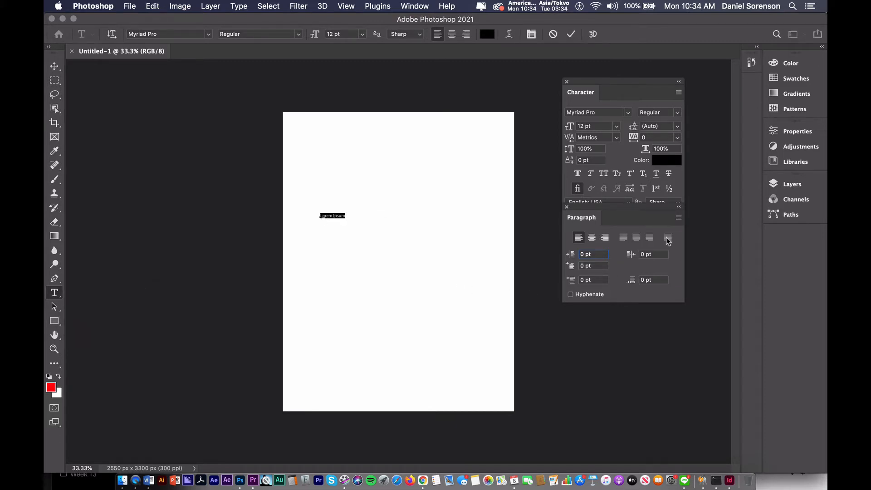
pyautogui.click(786, 187)
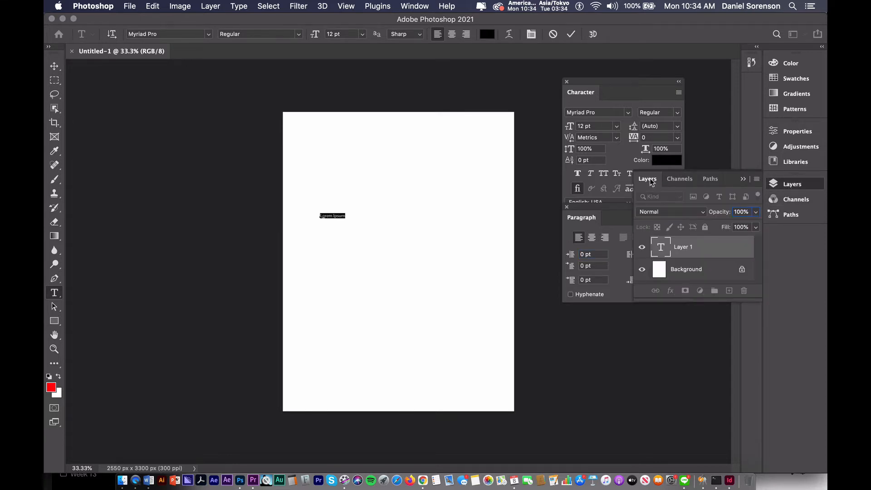
pyautogui.moveTo(649, 179); pyautogui.dragTo(576, 317)
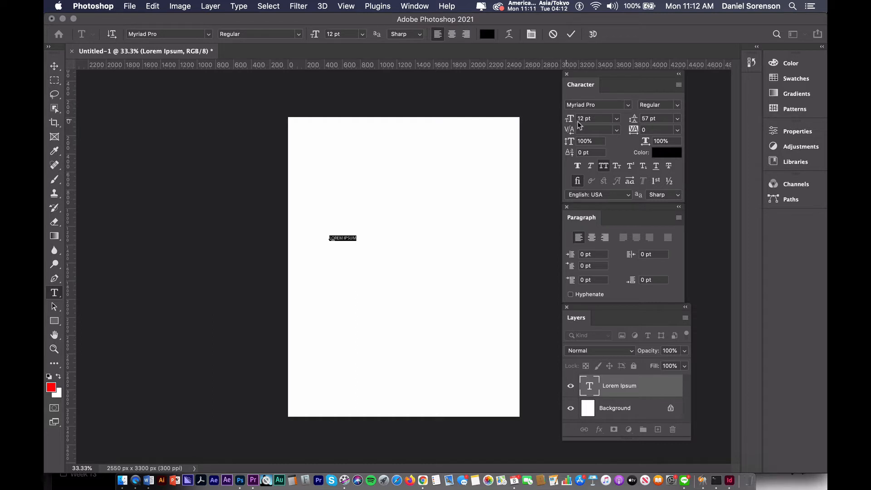
# Try the Lorem Ipsum text at 24 pt, and settle on a font size of 60 pt.
pyautogui.click(617, 119)
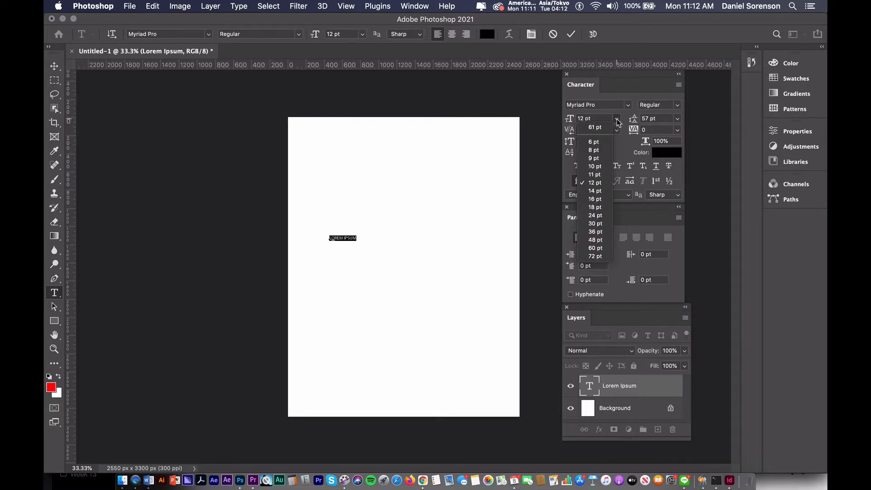
pyautogui.click(597, 216)
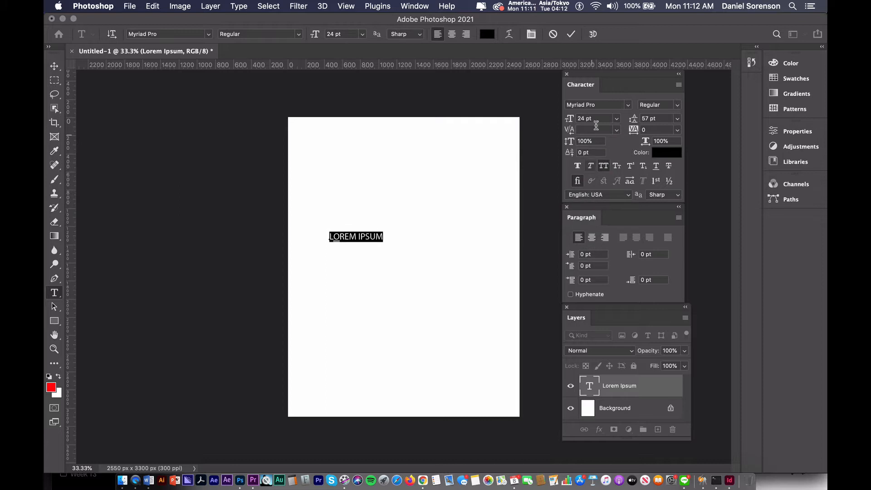
pyautogui.click(617, 118)
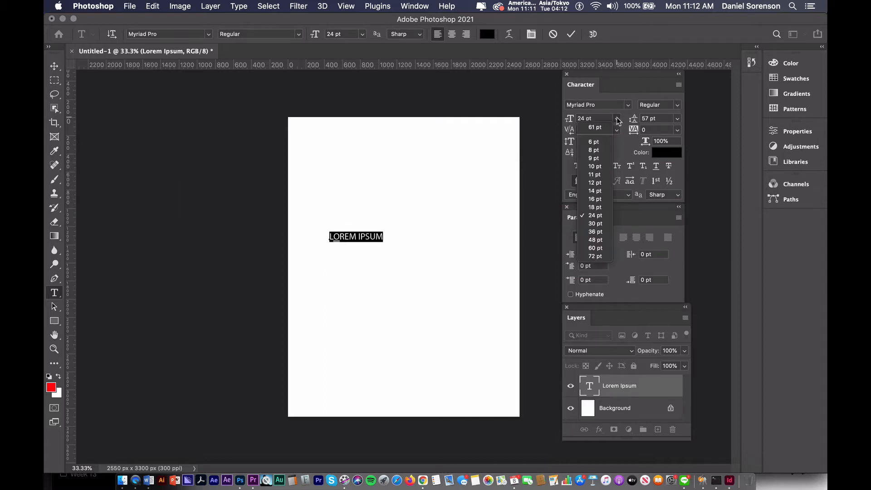
pyautogui.click(596, 247)
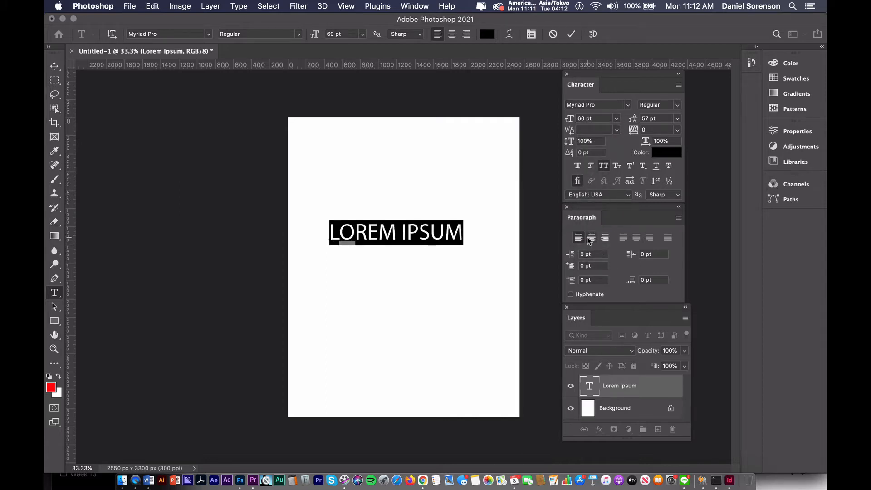
# Preview a range of fonts on the selected Lorem Ipsum text and apply Avenir.
pyautogui.press('super+plus')
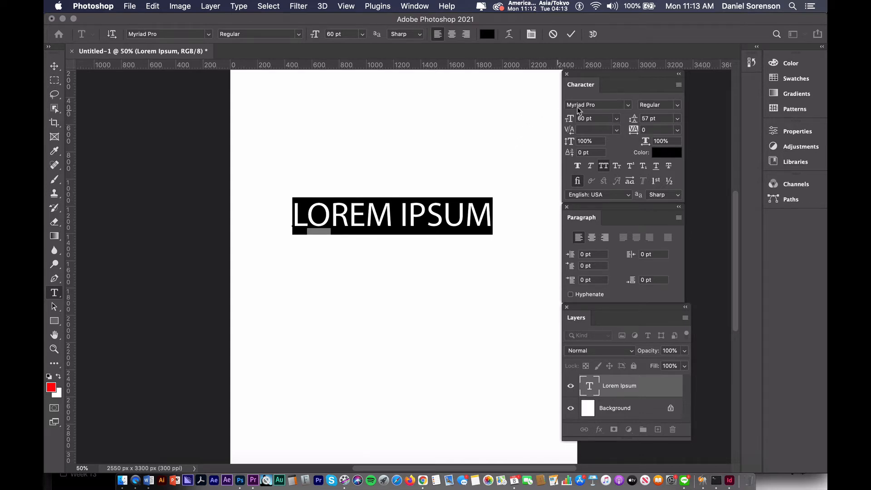
pyautogui.click(626, 106)
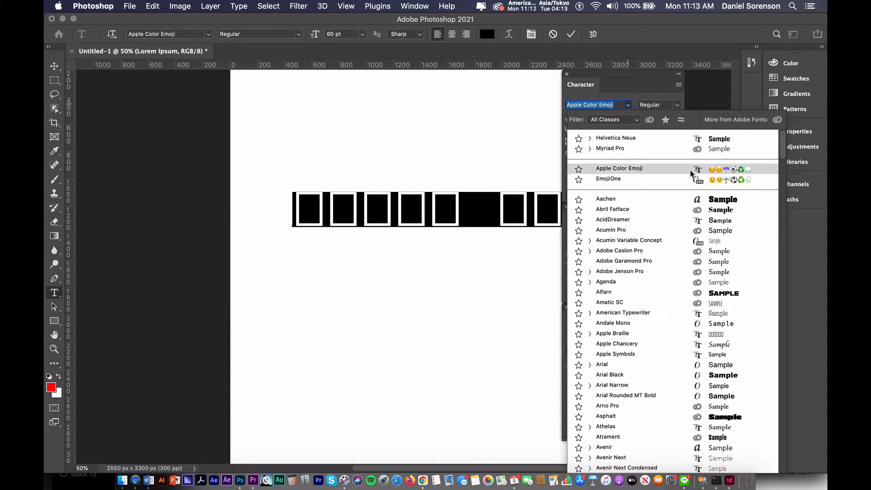
pyautogui.press('Down')
pyautogui.press('Down')
pyautogui.press('Down')
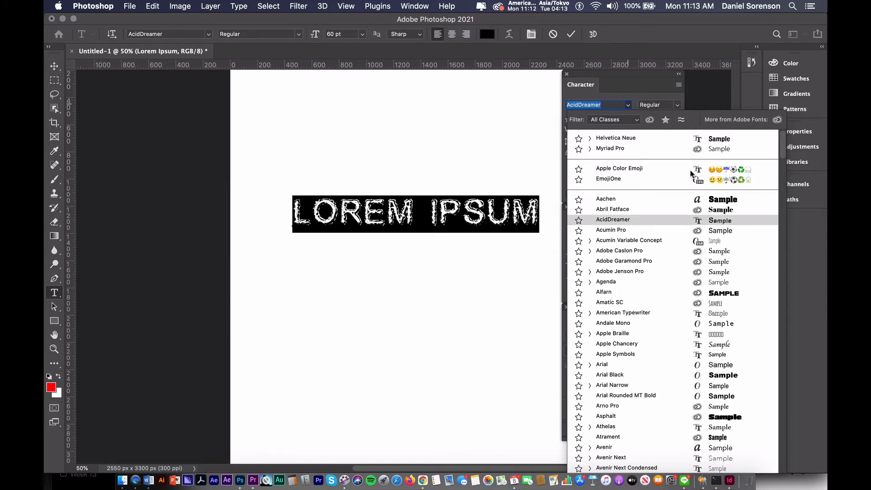
pyautogui.press('Down')
pyautogui.press('Down')
pyautogui.press('Down')
pyautogui.press('Down')
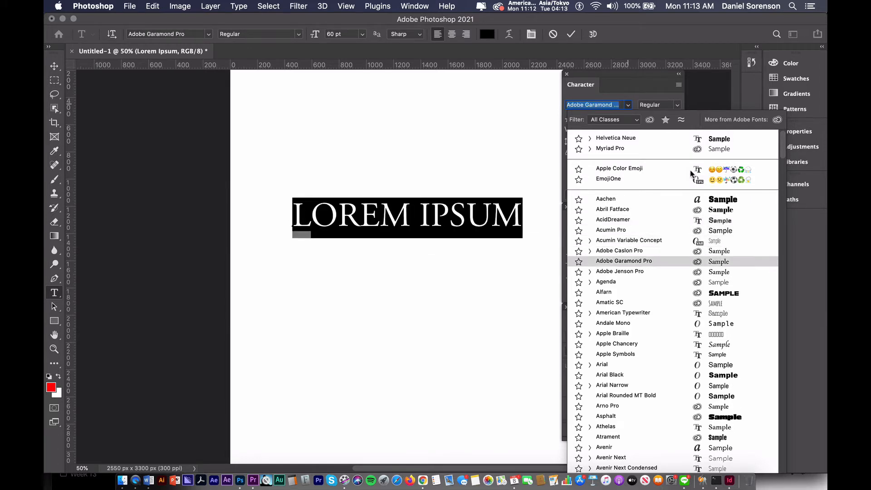
pyautogui.press('Down')
pyautogui.press('Down')
pyautogui.press('Down')
pyautogui.press('Down')
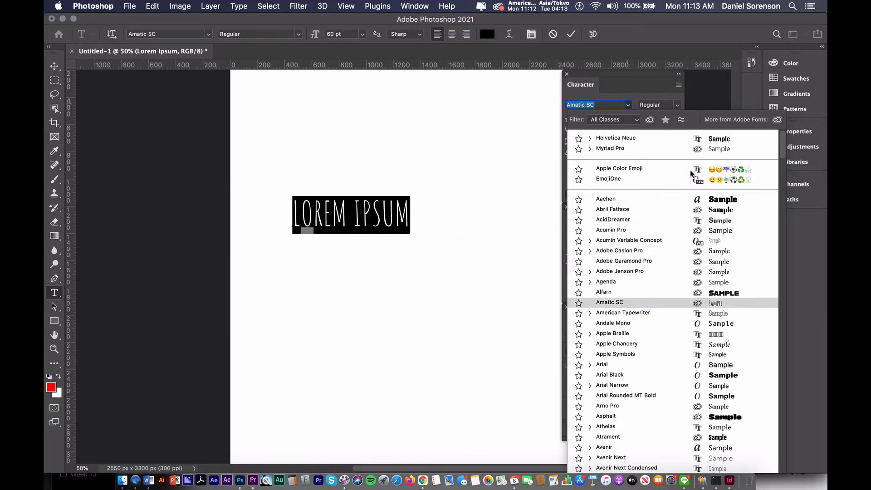
pyautogui.press('Down')
pyautogui.press('Down')
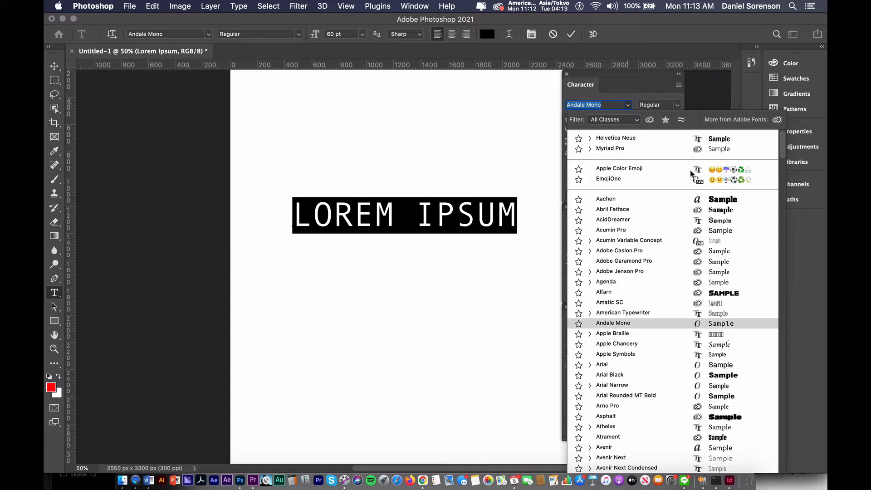
pyautogui.press('Down')
pyautogui.press('Down')
pyautogui.press('Down')
pyautogui.press('Down')
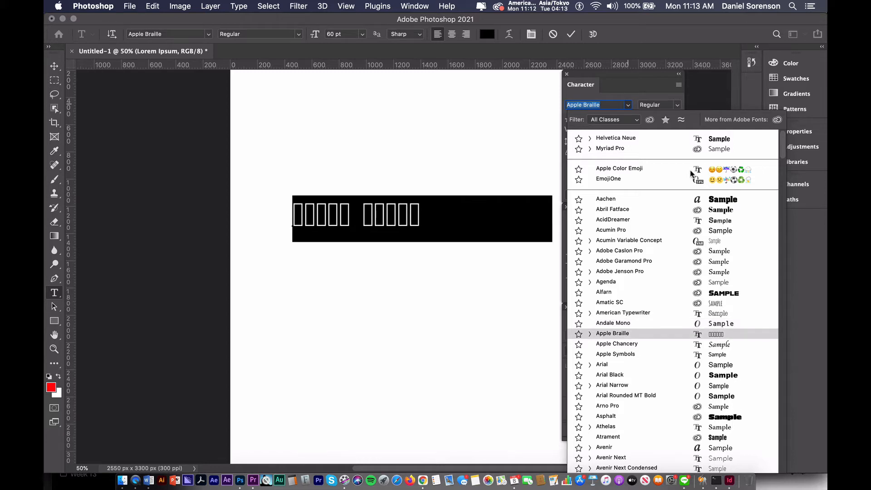
pyautogui.press('Down')
pyautogui.press('Down')
pyautogui.press('Down')
pyautogui.press('Down')
pyautogui.press('Down')
pyautogui.press('Down')
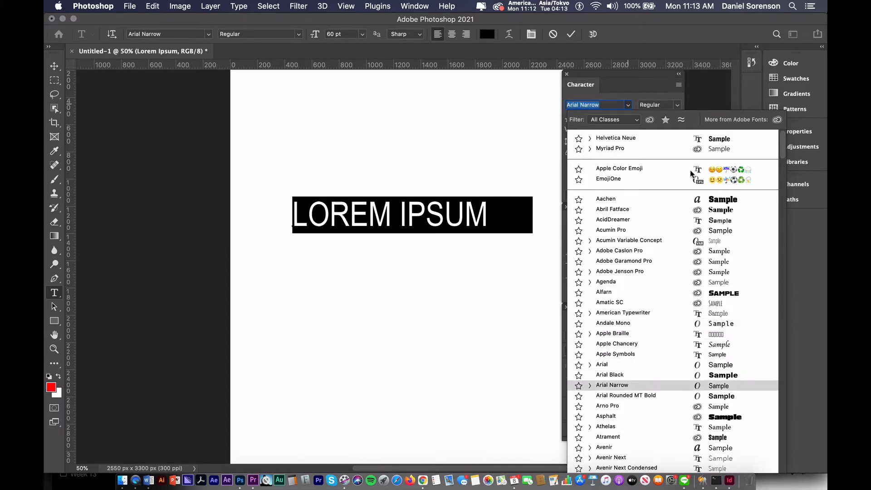
pyautogui.press('Down')
pyautogui.press('Down')
pyautogui.press('Down')
pyautogui.press('Down')
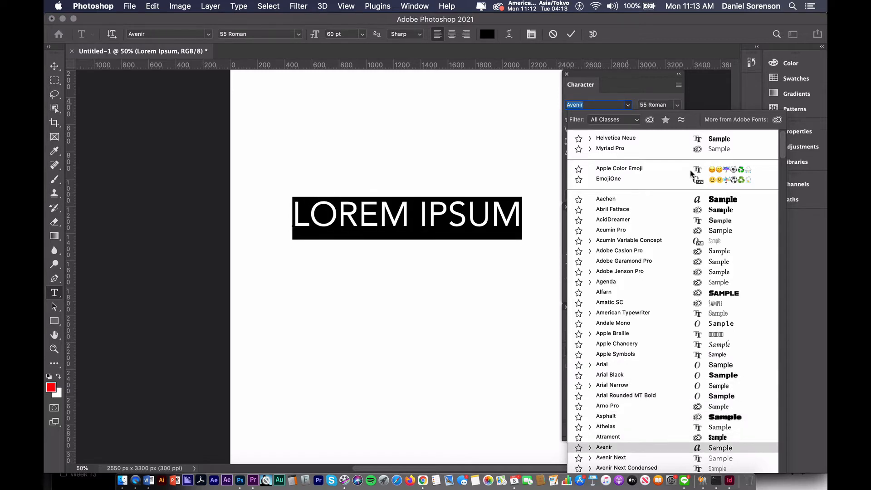
pyautogui.press('Up')
pyautogui.press('Up')
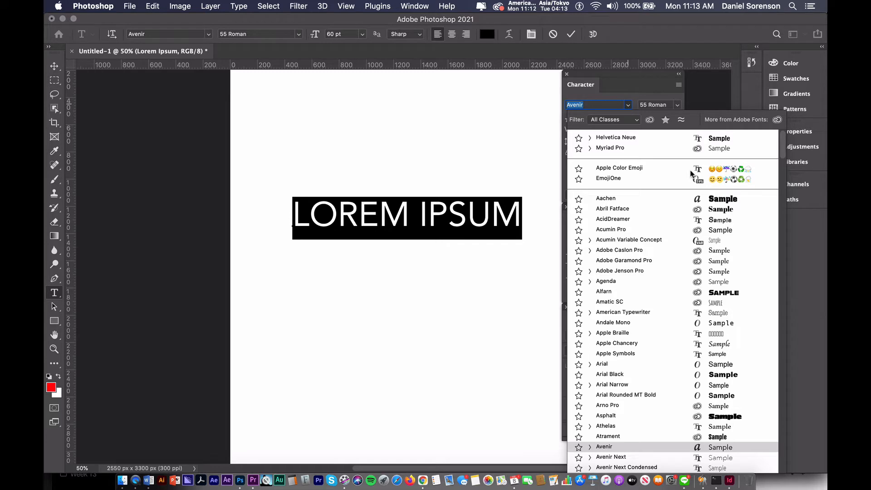
pyautogui.click(610, 447)
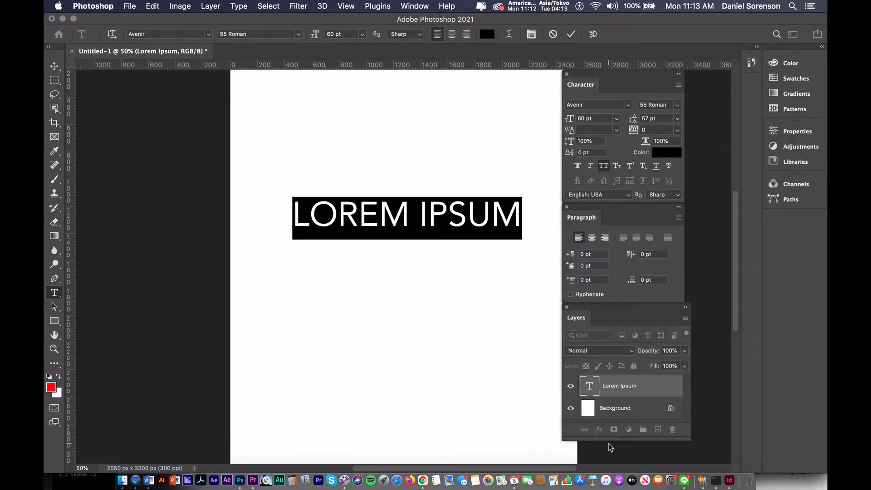
# Try the Black font style on the whole Lorem Ipsum text, and set it to 35 Light.
pyautogui.click(677, 106)
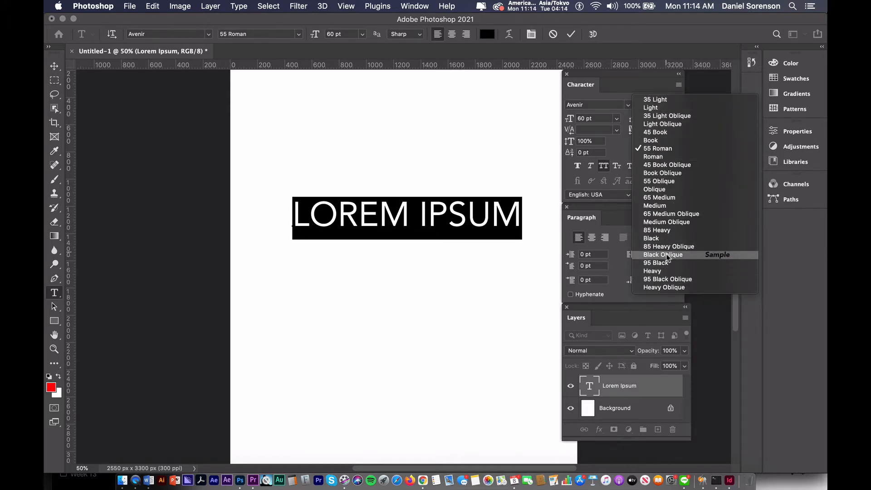
pyautogui.click(662, 238)
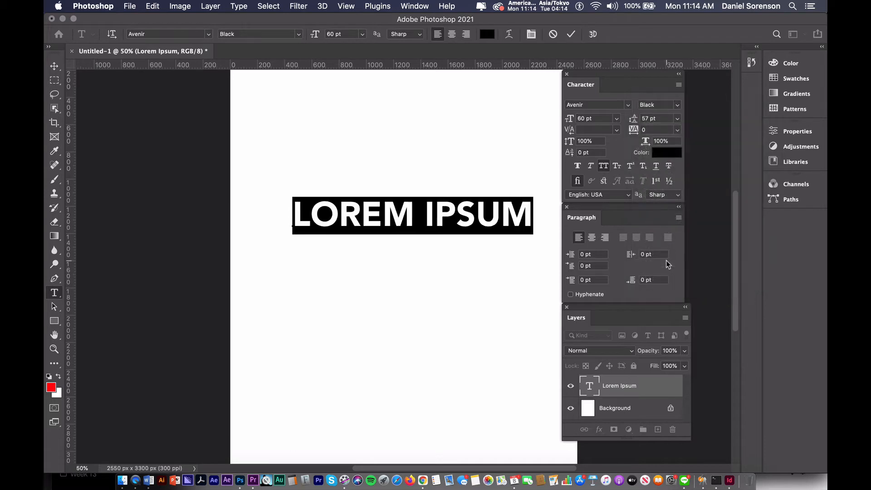
pyautogui.click(677, 105)
pyautogui.click(664, 108)
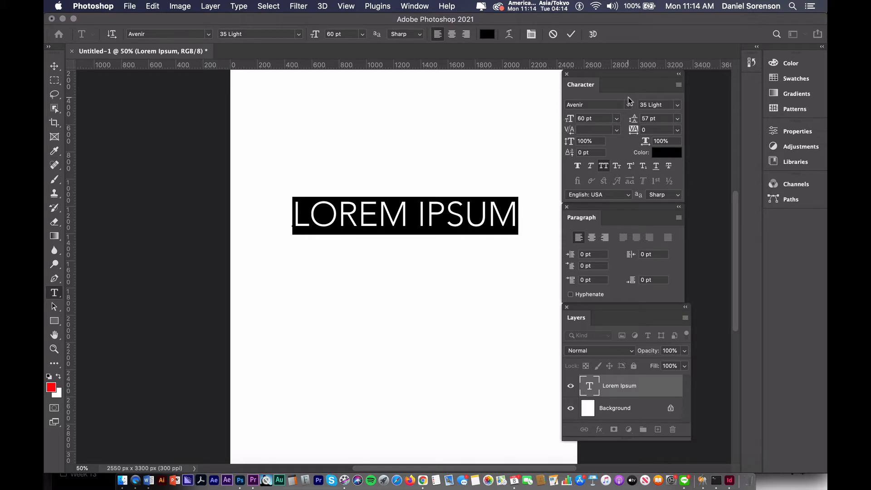
pyautogui.click(677, 105)
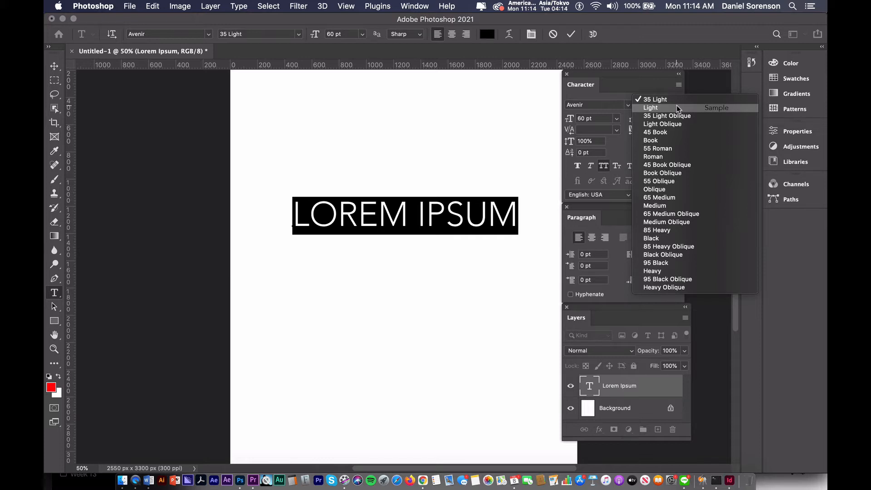
pyautogui.click(676, 105)
# Set the word IPSUM to the Black font style and remove the space between LOREM and IPSUM.
pyautogui.click(448, 219)
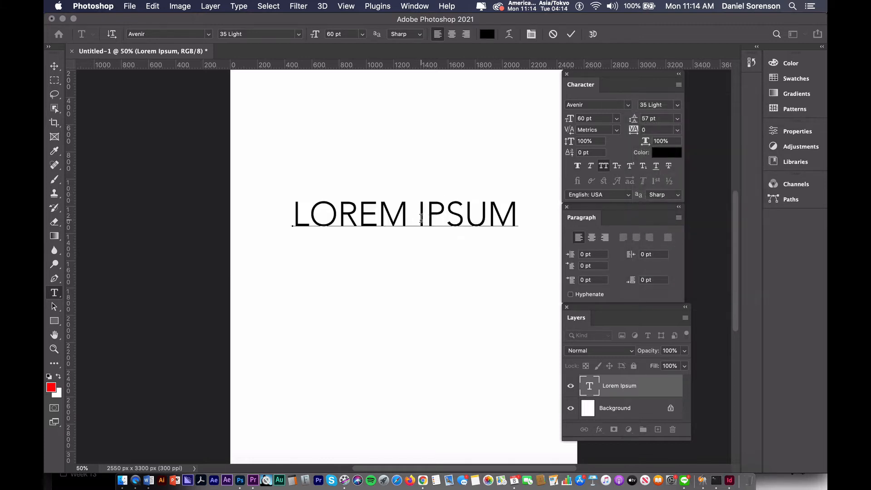
pyautogui.moveTo(421, 218); pyautogui.dragTo(533, 214)
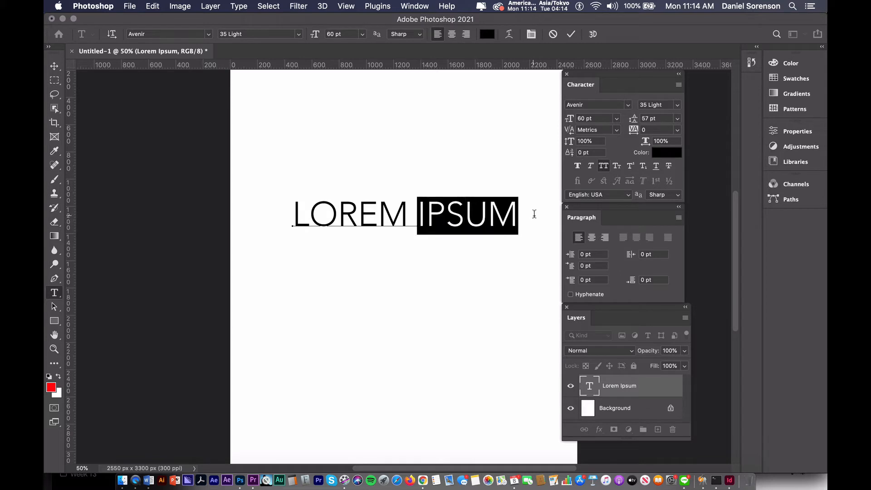
pyautogui.click(677, 105)
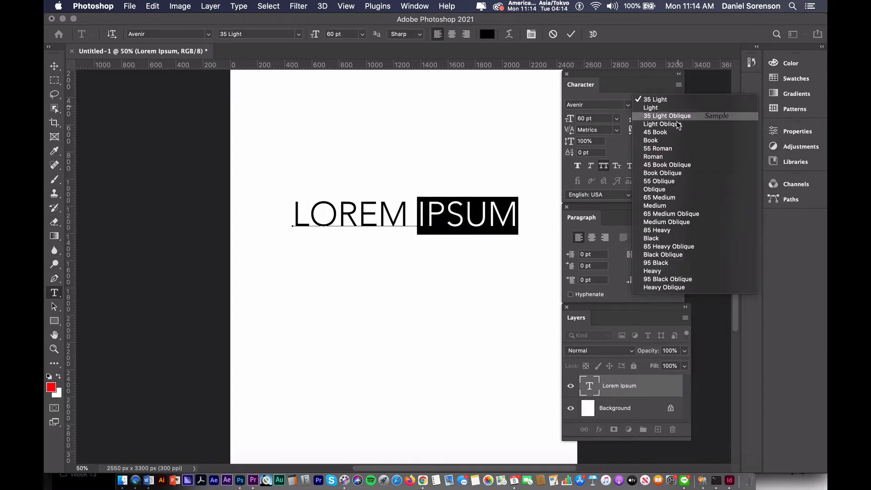
pyautogui.click(658, 237)
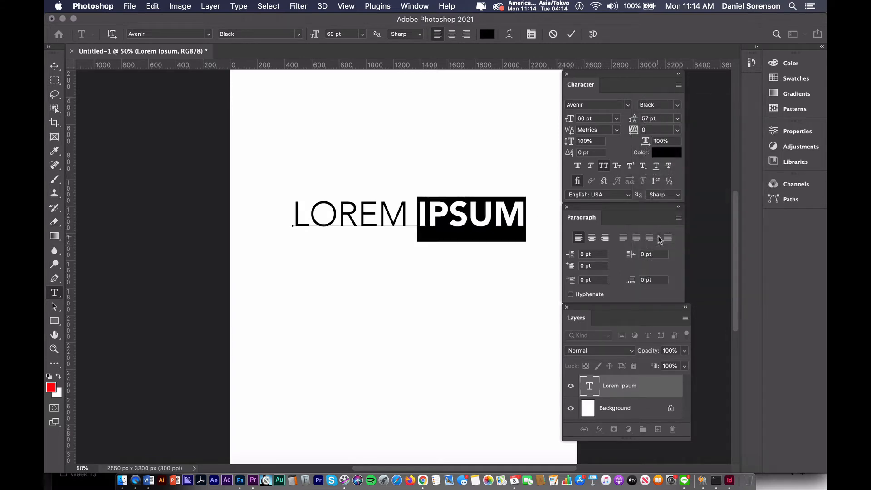
pyautogui.click(416, 210)
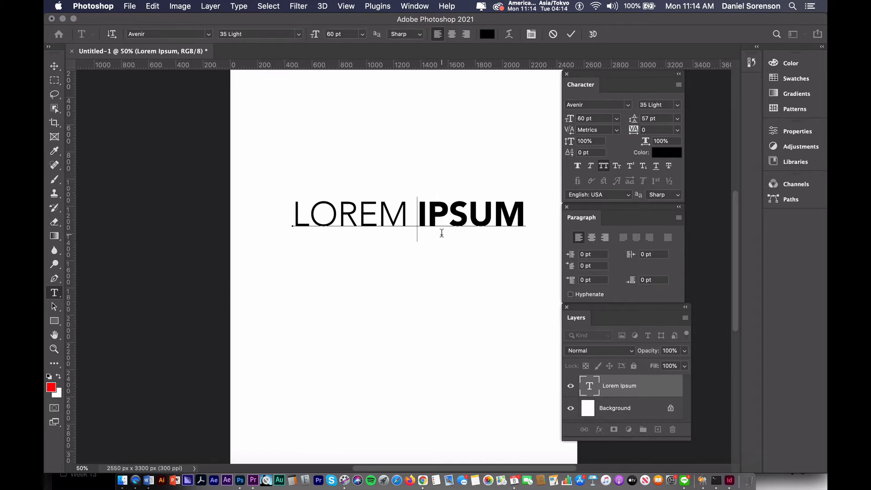
pyautogui.press('BackSpace')
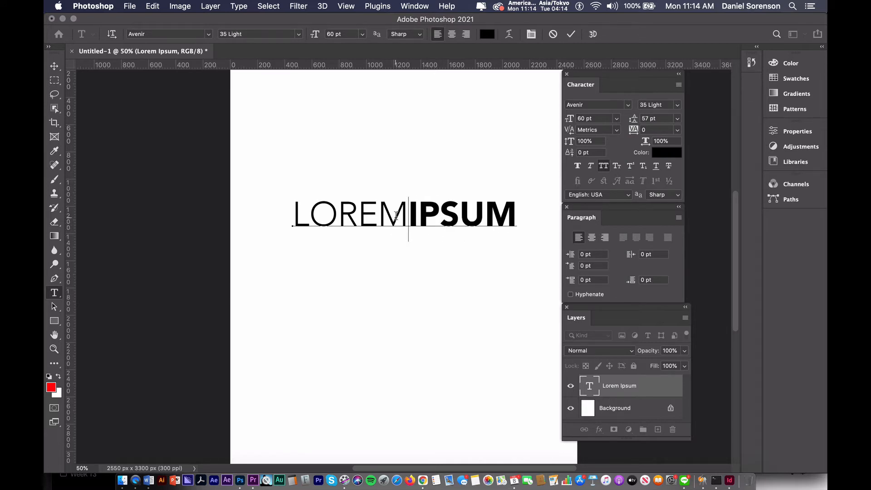
# Replace LOREM with TOM and IPSUM with CRUISE, keeping each word's font style, and leave text editing.
pyautogui.click(293, 218)
pyautogui.moveTo(336, 221); pyautogui.dragTo(422, 221)
pyautogui.moveTo(413, 222); pyautogui.dragTo(410, 223)
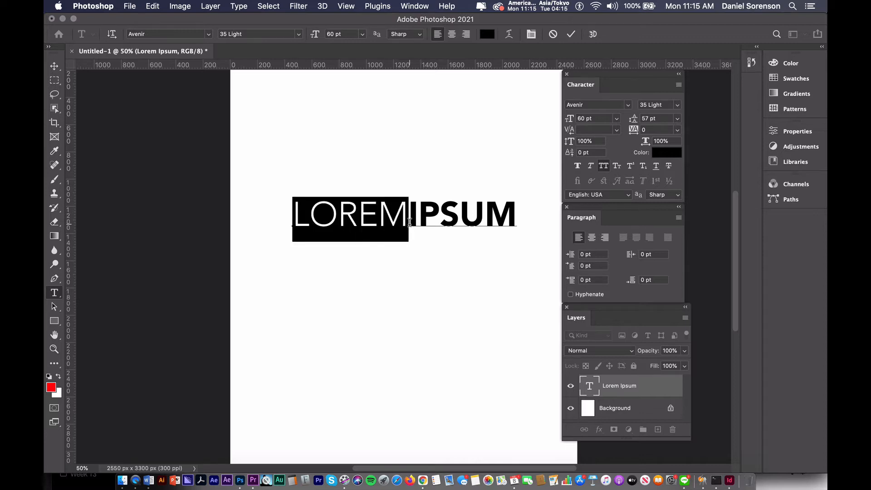
pyautogui.write('TOM')
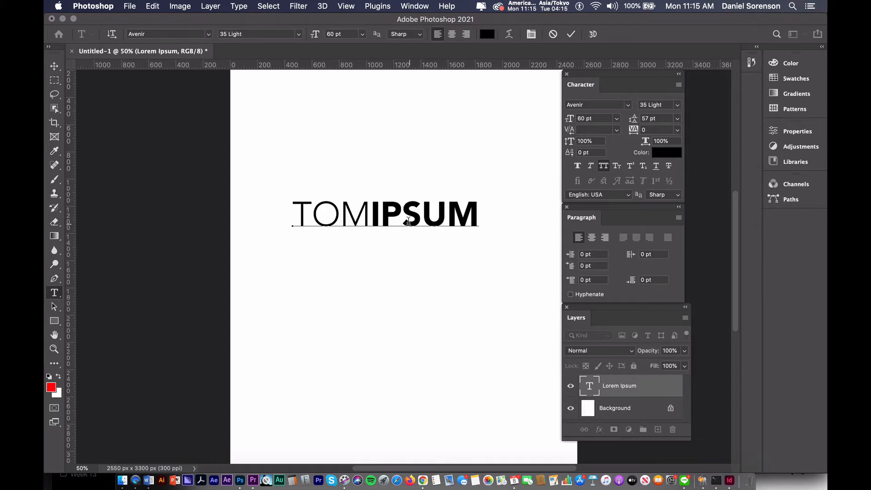
pyautogui.moveTo(371, 221); pyautogui.dragTo(482, 223)
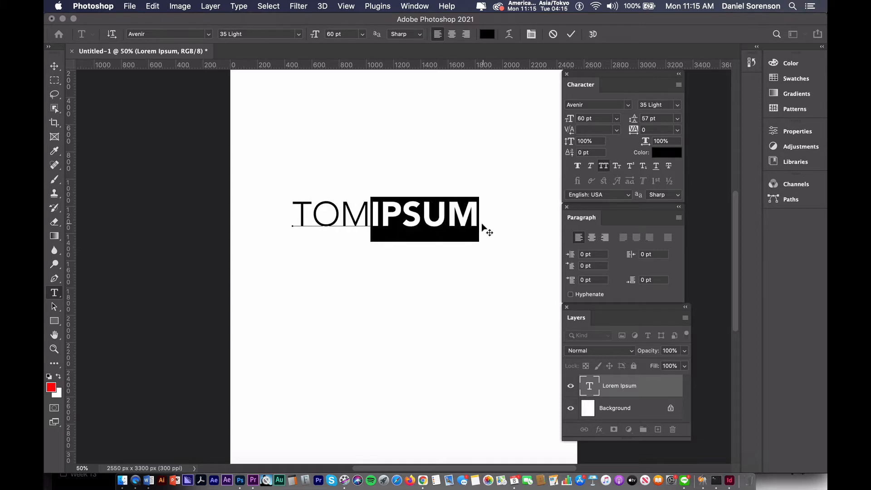
pyautogui.write('CRUISE')
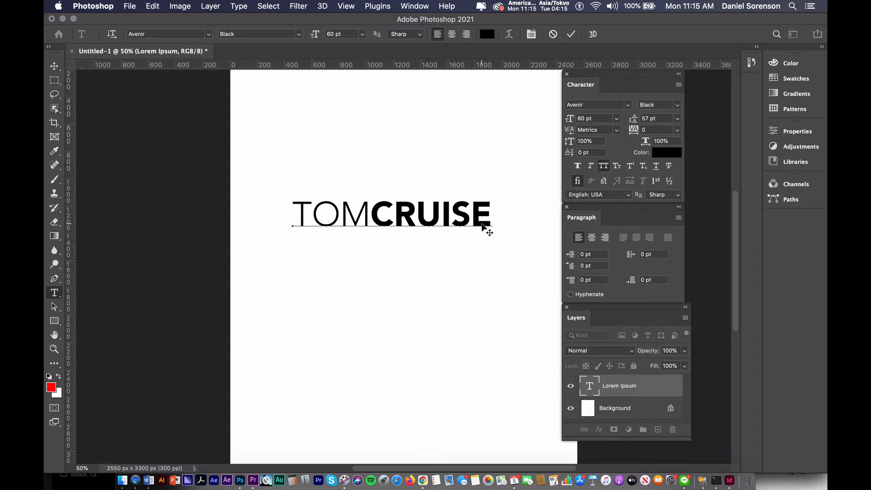
pyautogui.scroll(-2, 305, 149)
pyautogui.click(54, 67)
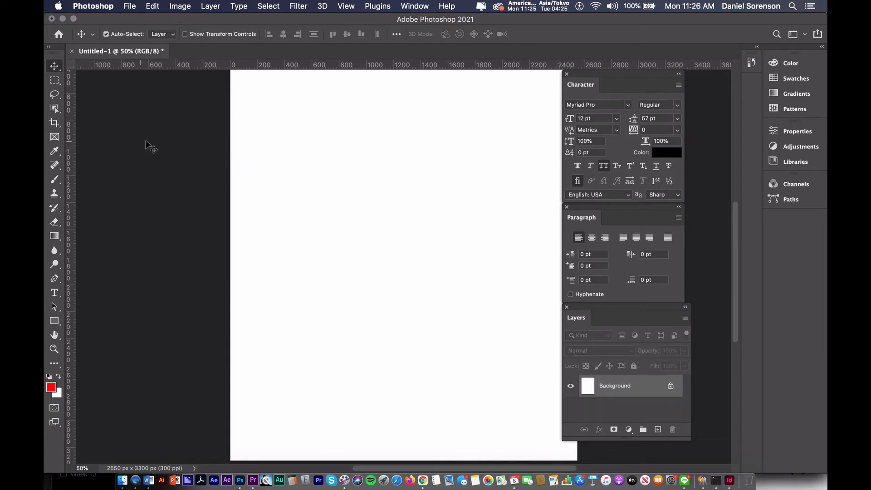
# Place a new Lorem Ipsum placeholder text on the page's upper-left area and turn off All Caps for it.
pyautogui.click(54, 293)
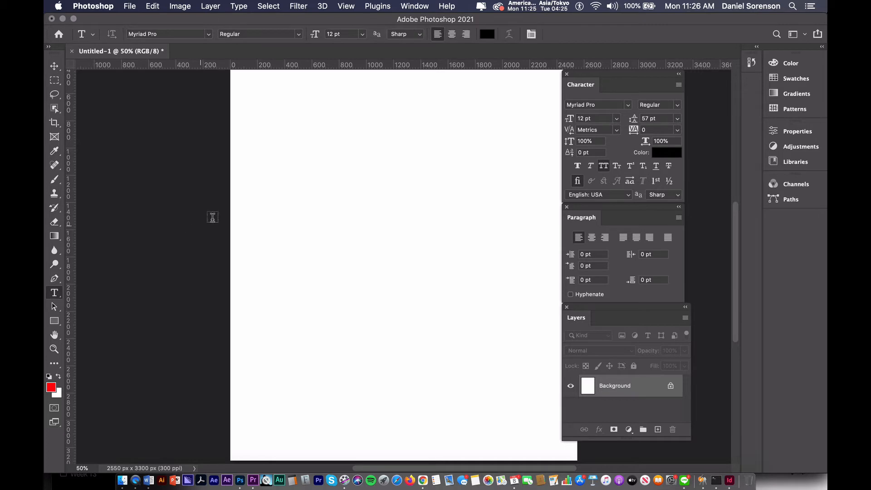
pyautogui.click(273, 221)
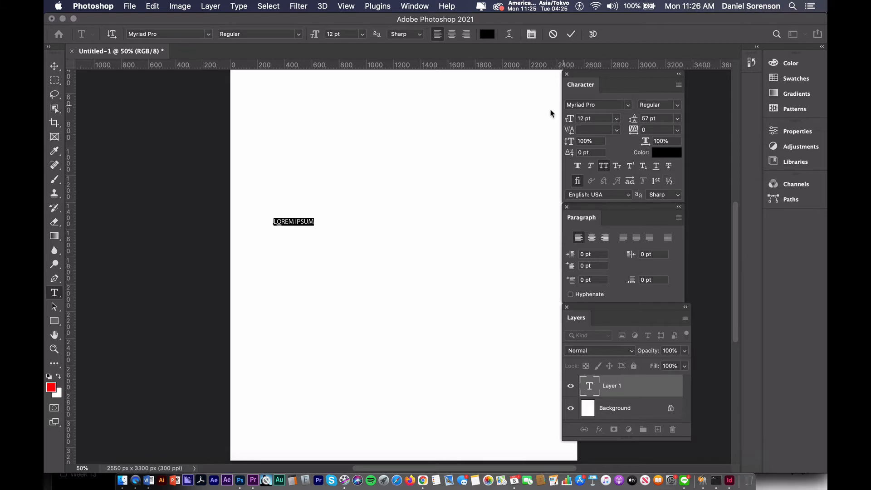
pyautogui.click(607, 166)
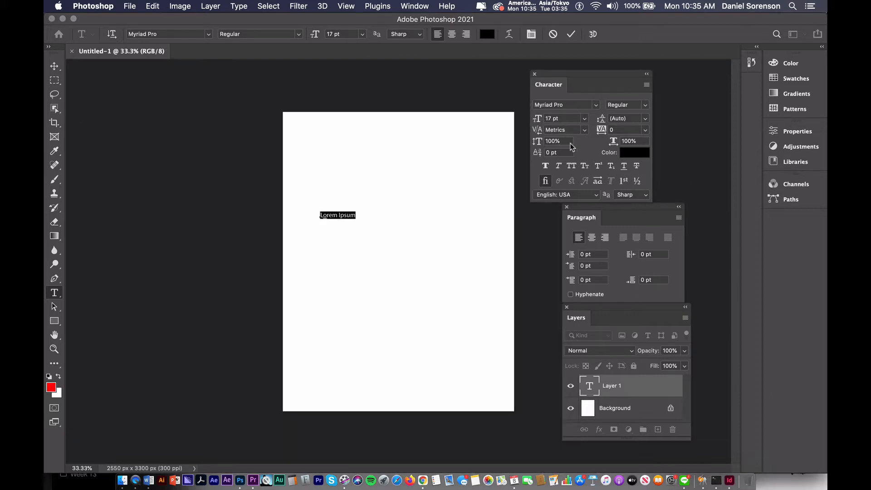
# Set the font size of the selected Lorem Ipsum text to 61 pt.
pyautogui.click(585, 120)
pyautogui.click(533, 110)
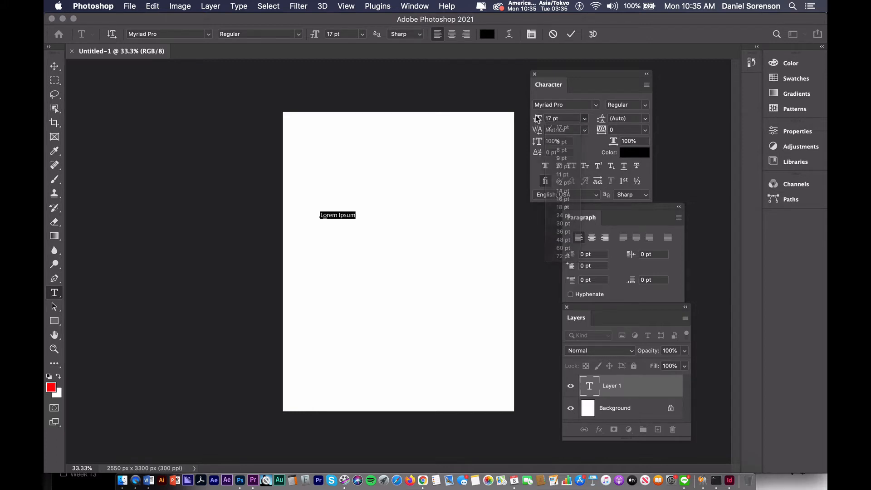
pyautogui.moveTo(537, 121); pyautogui.dragTo(563, 122)
# Add a second line reading "hsdklf sdi sdif" below Lorem Ipsum.
pyautogui.click(447, 221)
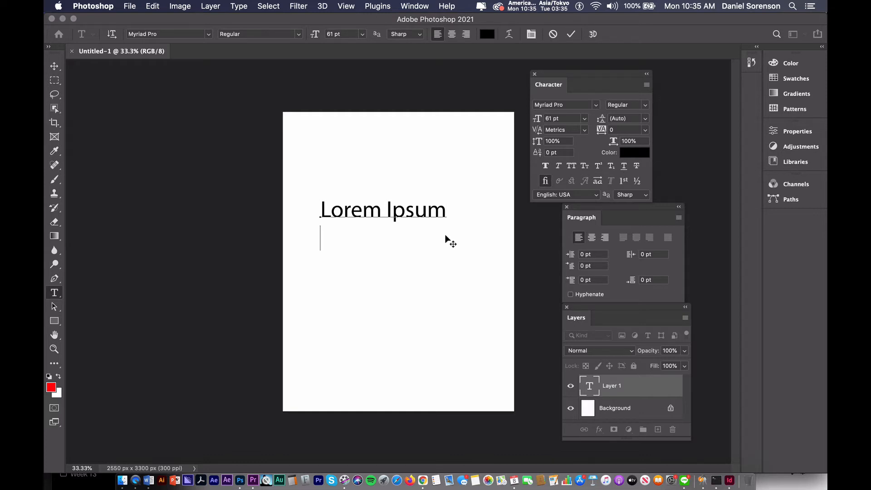
pyautogui.press('Return')
pyautogui.write('hsdklf')
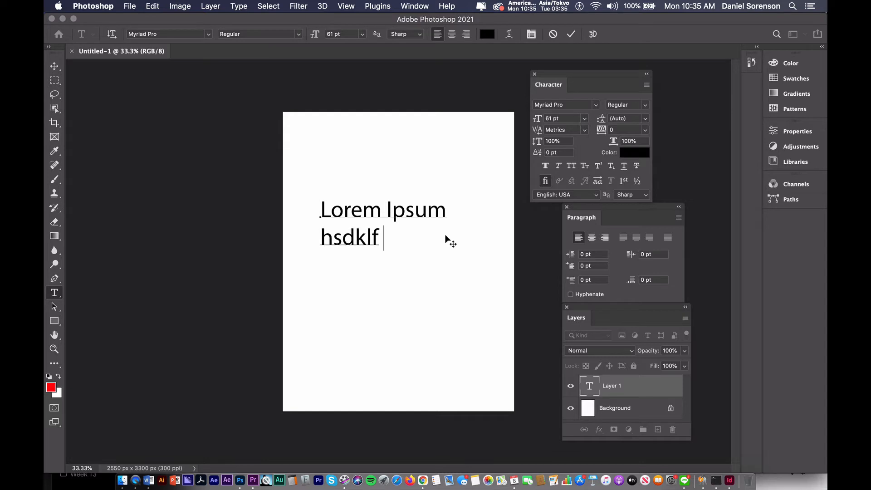
pyautogui.write(' sdi sdif')
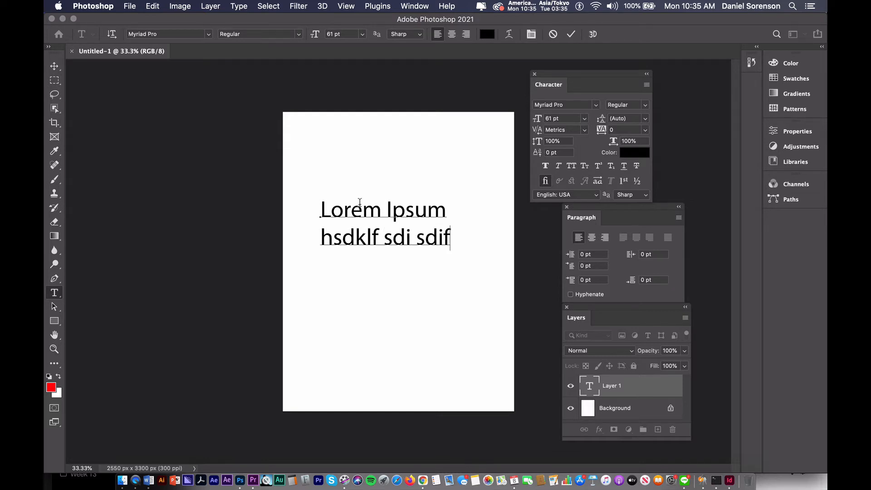
# Select both lines of text and set their leading to 60 pt.
pyautogui.moveTo(320, 199); pyautogui.dragTo(469, 231)
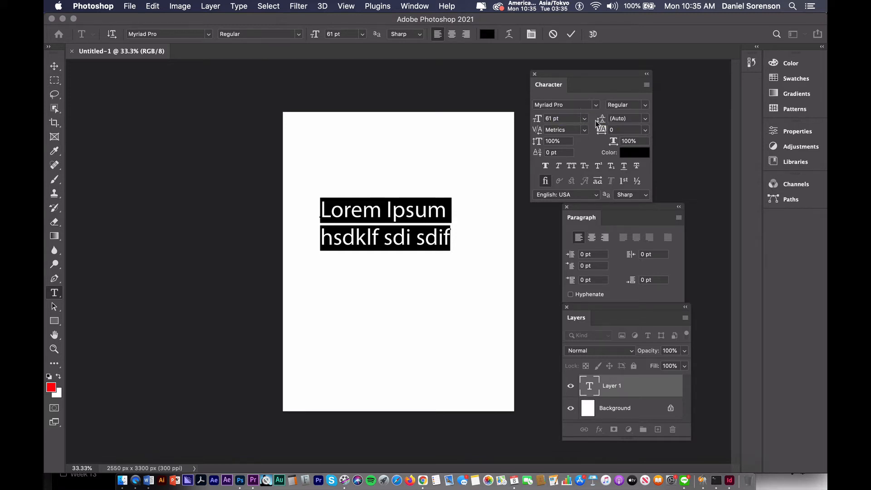
pyautogui.click(645, 118)
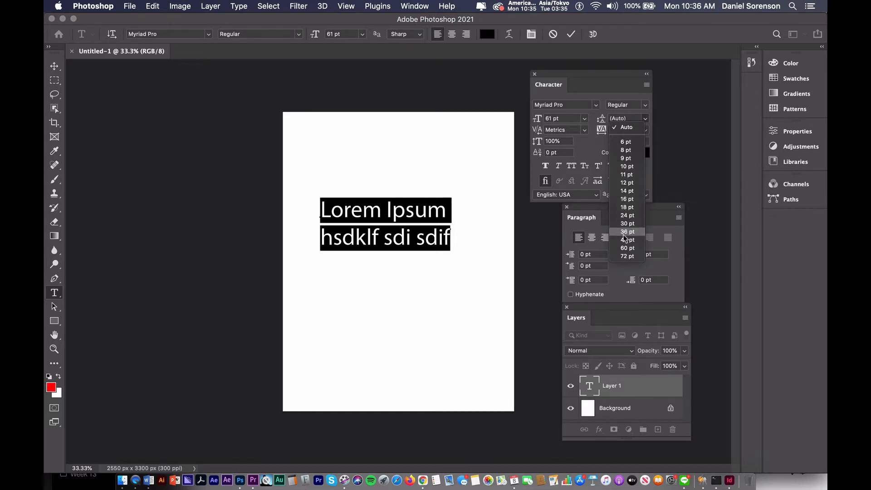
pyautogui.click(626, 250)
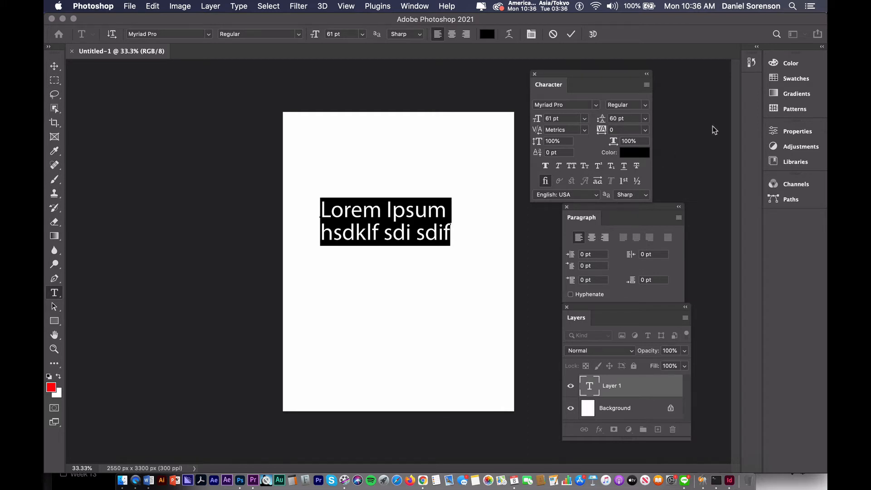
# Try a wider leading of 79 pt on the two selected lines.
pyautogui.hotkey('alt', 'Down')
pyautogui.hotkey('alt', 'Down')
pyautogui.hotkey('alt', 'Down')
pyautogui.hotkey('alt', 'Down')
pyautogui.hotkey('alt', 'Down')
pyautogui.hotkey('alt', 'Down')
pyautogui.hotkey('alt', 'Down')
pyautogui.hotkey('alt', 'Down')
pyautogui.hotkey('alt', 'Down')
pyautogui.hotkey('alt', 'Down')
pyautogui.hotkey('alt', 'Down')
pyautogui.hotkey('alt', 'Down')
pyautogui.hotkey('alt', 'Down')
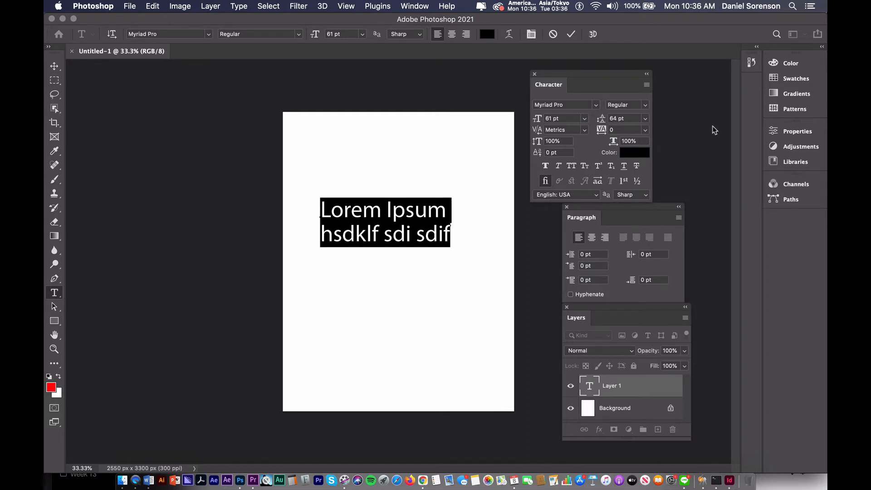
pyautogui.hotkey('alt', 'Down')
pyautogui.hotkey('alt', 'Down')
pyautogui.hotkey('alt', 'Down')
pyautogui.hotkey('alt', 'Down')
pyautogui.hotkey('alt', 'Down')
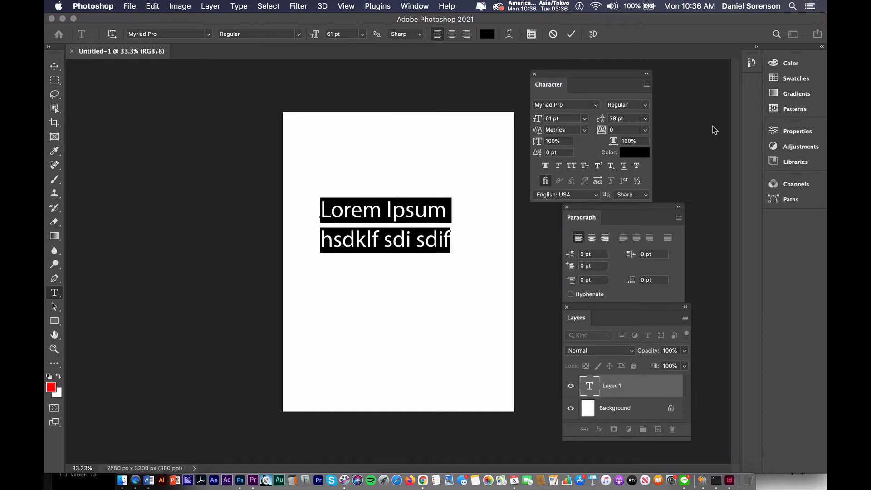
# Tighten the leading of the two selected lines to 57 pt.
pyautogui.hotkey('alt', 'Up')
pyautogui.hotkey('alt', 'Up')
pyautogui.hotkey('alt', 'Up')
pyautogui.hotkey('alt', 'Up')
pyautogui.hotkey('alt', 'Up')
pyautogui.hotkey('alt', 'Up')
pyautogui.hotkey('alt', 'Up')
pyautogui.hotkey('alt', 'Up')
pyautogui.hotkey('alt', 'Up')
pyautogui.hotkey('alt', 'Up')
pyautogui.hotkey('alt', 'Up')
pyautogui.hotkey('alt', 'Up')
pyautogui.hotkey('alt', 'Up')
pyautogui.hotkey('alt', 'Up')
pyautogui.hotkey('alt', 'Up')
pyautogui.hotkey('alt', 'Up')
pyautogui.hotkey('alt', 'Up')
pyautogui.hotkey('alt', 'Up')
pyautogui.hotkey('alt', 'Up')
pyautogui.hotkey('alt', 'Up')
pyautogui.hotkey('alt', 'Up')
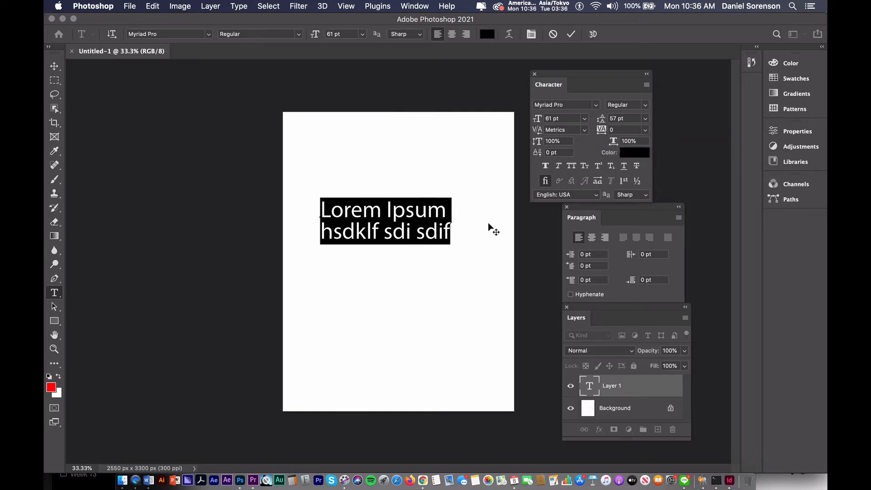
# Widen the tracking of the text to 160 and apply All Caps to both lines.
pyautogui.moveTo(602, 131)
pyautogui.mouseDown()
pyautogui.moveTo(617, 131)
pyautogui.moveTo(588, 140)
pyautogui.moveTo(598, 131)
pyautogui.mouseUp()
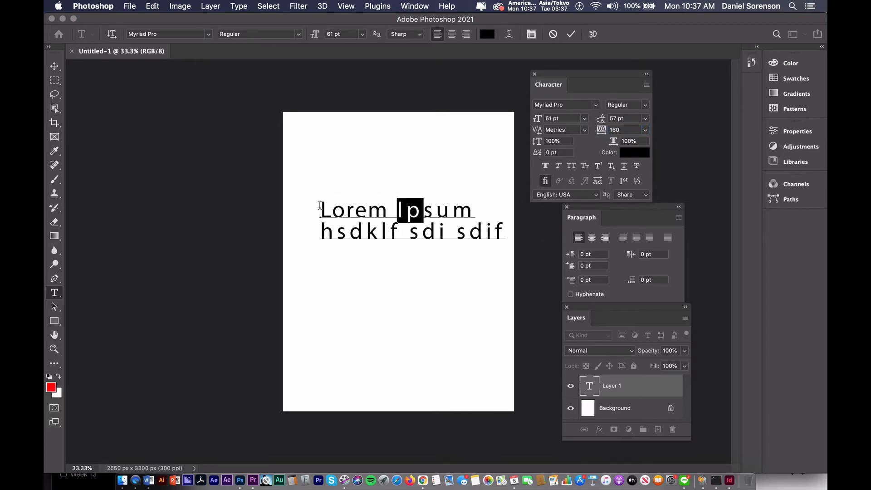
pyautogui.moveTo(323, 202); pyautogui.dragTo(504, 238)
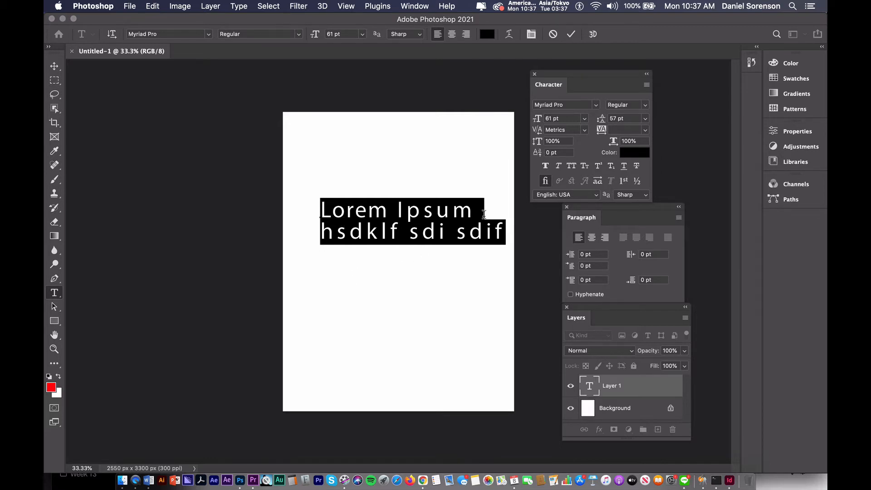
pyautogui.click(572, 166)
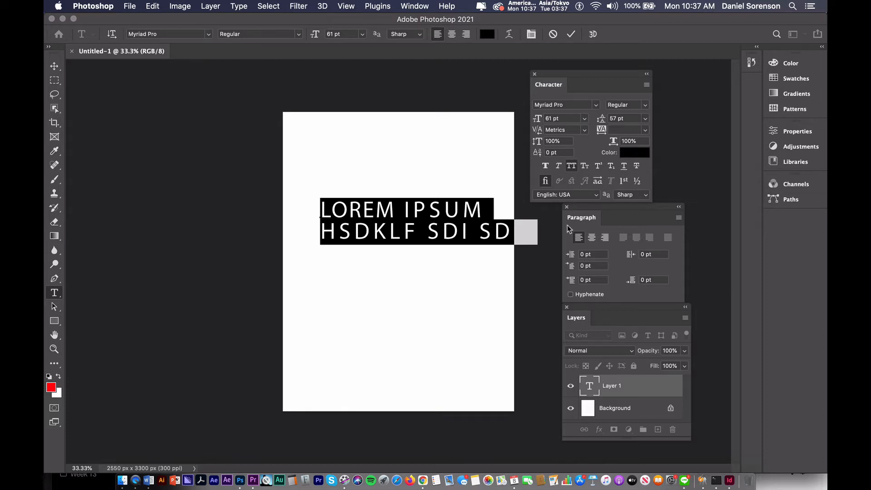
# Move the text block about 242 px left and 50 px up so that it fits within the page.
pyautogui.click(54, 66)
pyautogui.moveTo(410, 220); pyautogui.dragTo(386, 216)
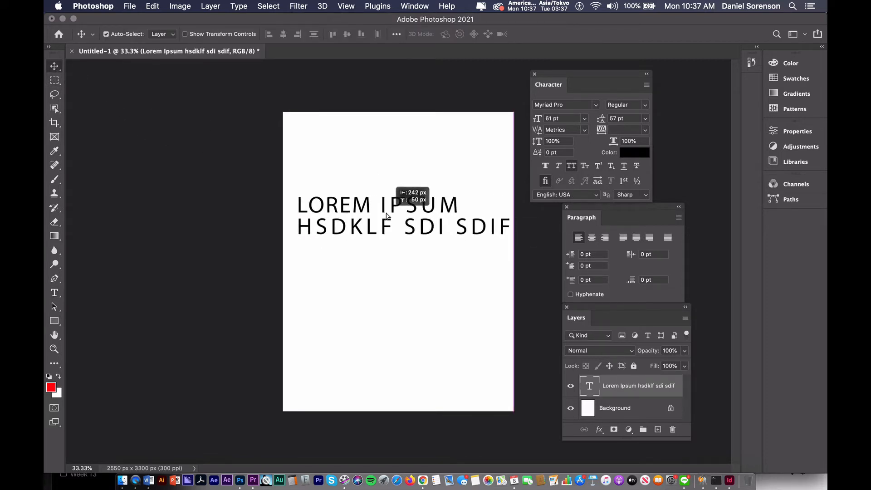
# Try kerning values of -160 and 0 between the I and P of IPSUM, and settle on -80.
pyautogui.press('t')
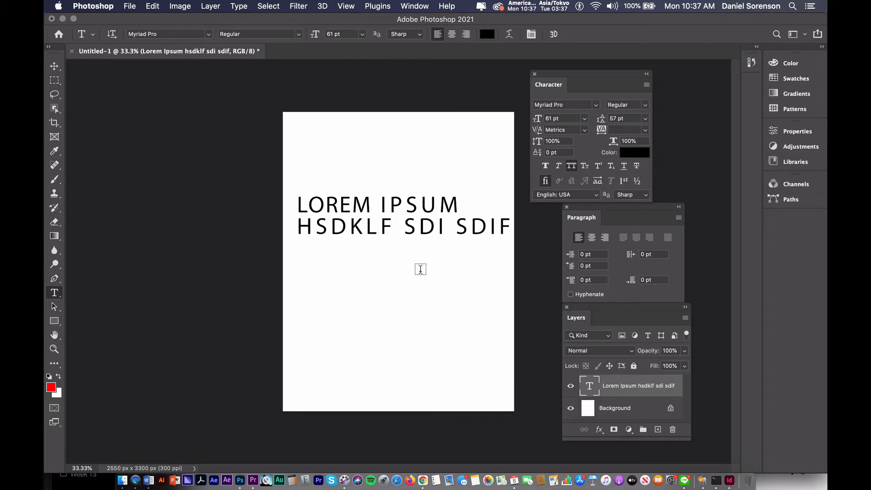
pyautogui.click(389, 203)
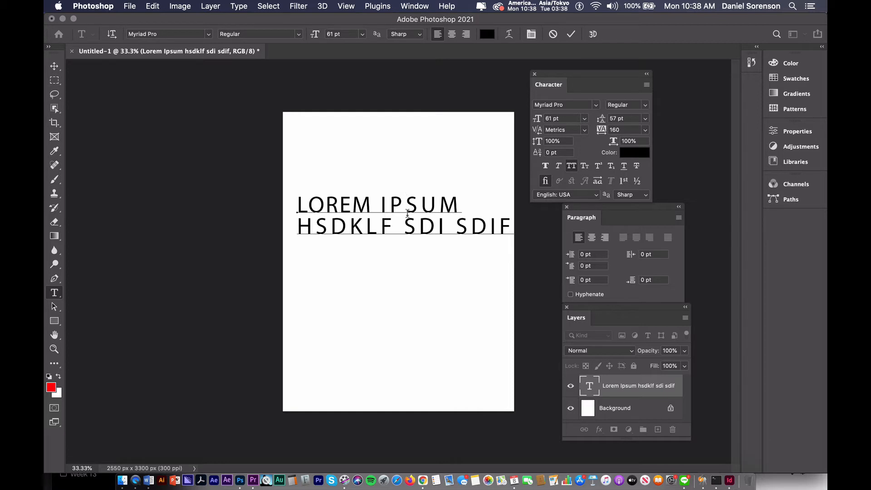
pyautogui.click(584, 131)
pyautogui.click(495, 118)
pyautogui.hotkey('alt', 'Left')
pyautogui.hotkey('alt', 'Left')
pyautogui.hotkey('alt', 'Left')
pyautogui.hotkey('alt', 'Left')
pyautogui.hotkey('alt', 'Left')
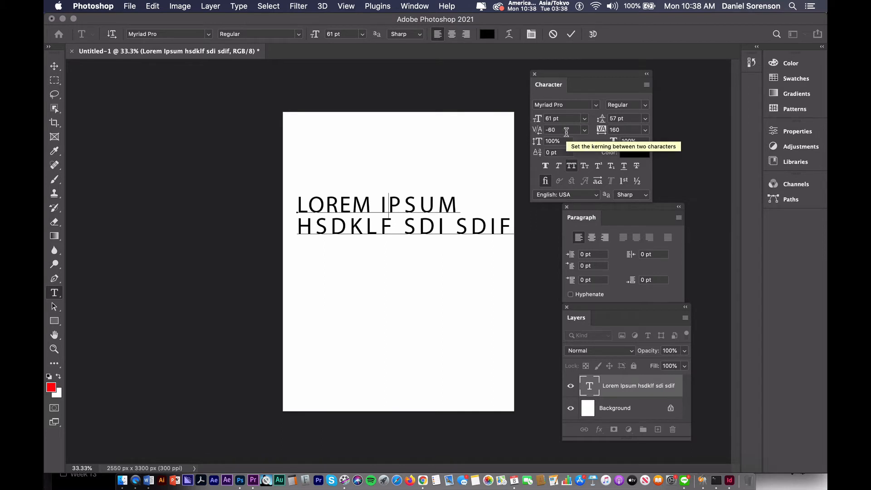
pyautogui.hotkey('alt', 'Left')
pyautogui.hotkey('alt', 'Left')
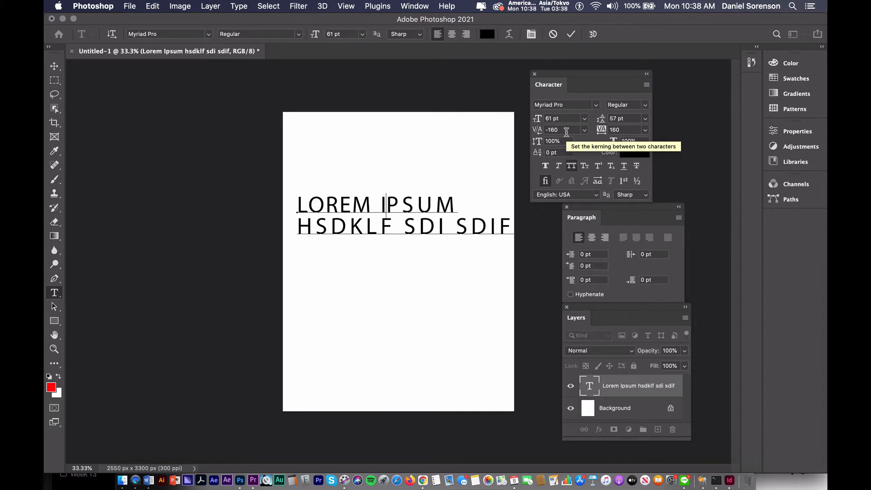
pyautogui.hotkey('alt', 'Right')
pyautogui.hotkey('alt', 'Right')
pyautogui.hotkey('alt', 'Right')
pyautogui.hotkey('alt', 'Right')
pyautogui.hotkey('alt', 'Right')
pyautogui.hotkey('alt', 'Right')
pyautogui.hotkey('alt', 'Right')
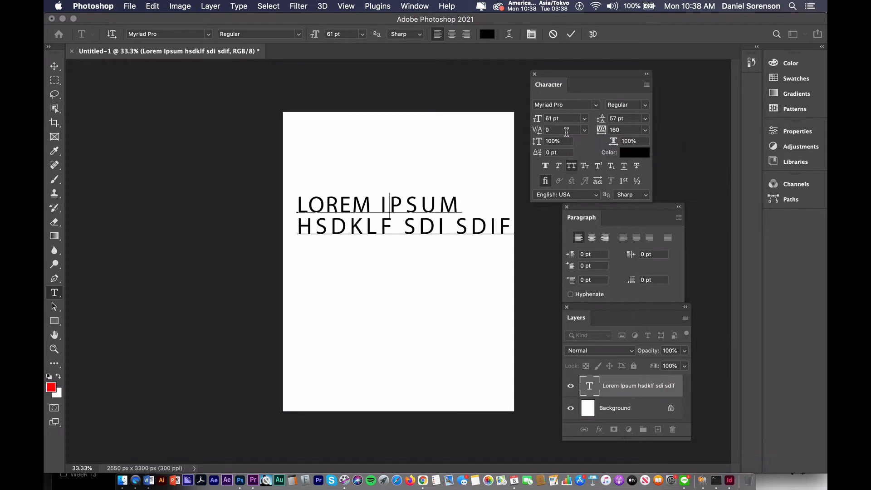
pyautogui.hotkey('alt', 'Left')
pyautogui.hotkey('alt', 'Left')
pyautogui.hotkey('alt', 'Left')
pyautogui.hotkey('alt', 'Left')
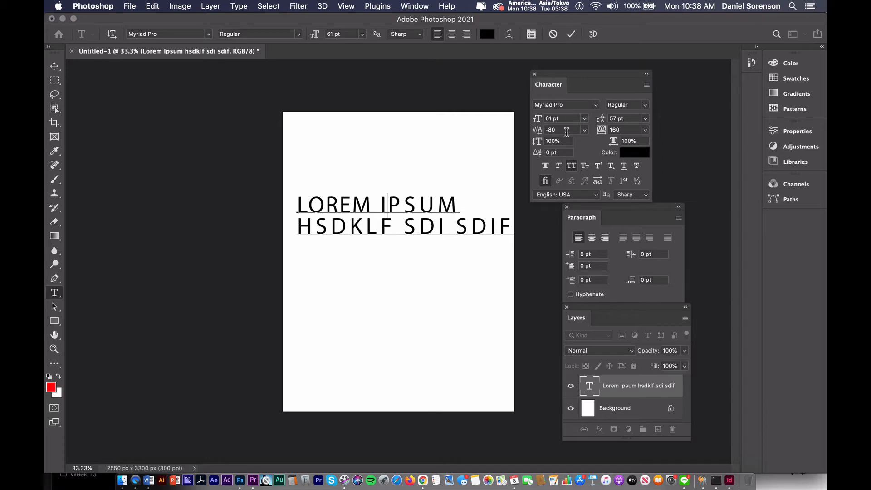
# Tighten the kerning between P and S and between S and U in IPSUM.
pyautogui.press('Right')
pyautogui.hotkey('alt', 'Left')
pyautogui.hotkey('alt', 'Left')
pyautogui.hotkey('alt', 'Left')
pyautogui.hotkey('alt', 'Left')
pyautogui.hotkey('alt', 'Left')
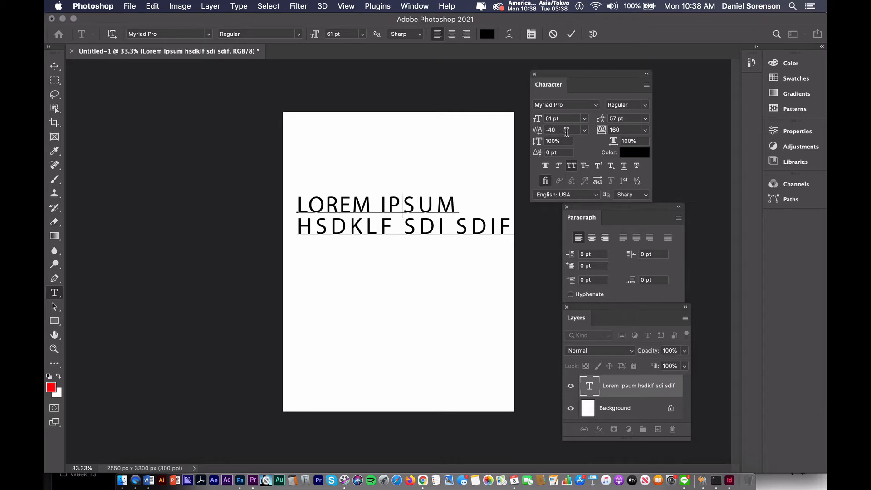
pyautogui.press('Right')
pyautogui.hotkey('alt', 'Left')
pyautogui.hotkey('alt', 'Left')
pyautogui.hotkey('alt', 'Left')
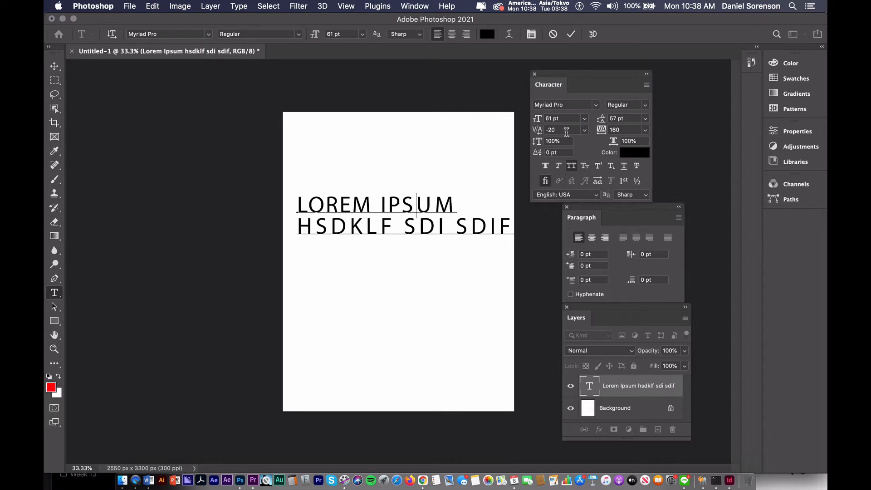
# Set the kerning between the U and M of IPSUM to -80.
pyautogui.press('Right')
pyautogui.hotkey('alt', 'Left')
pyautogui.hotkey('alt', 'Left')
pyautogui.hotkey('alt', 'Left')
pyautogui.hotkey('alt', 'Left')
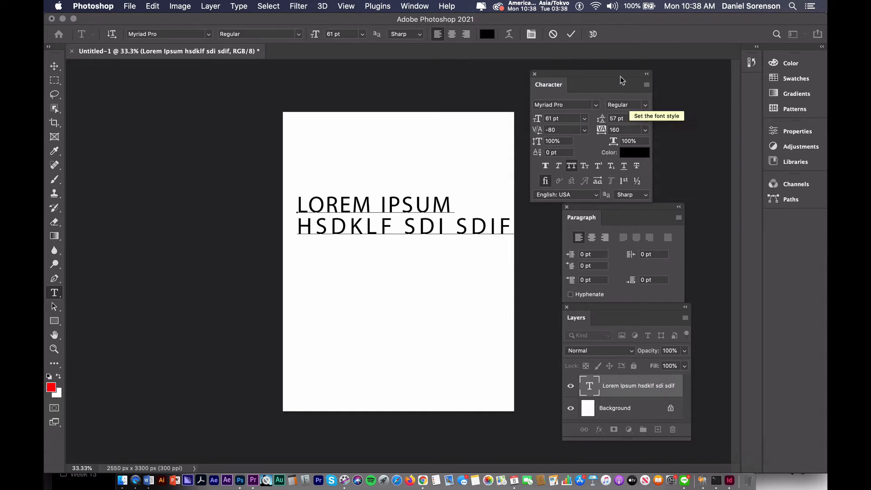
# Try narrowing the horizontal scale of both text lines to 70% and undo the change.
pyautogui.moveTo(600, 73); pyautogui.dragTo(590, 70)
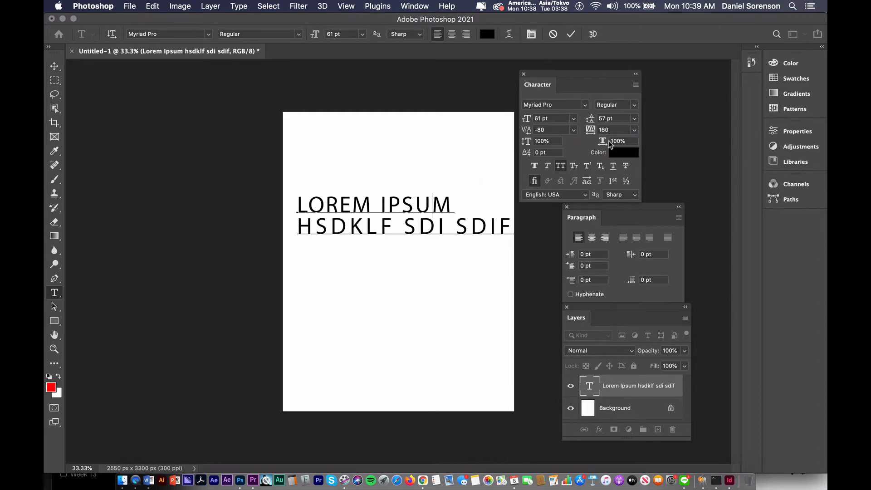
pyautogui.moveTo(603, 143); pyautogui.dragTo(585, 142)
pyautogui.press('super+a')
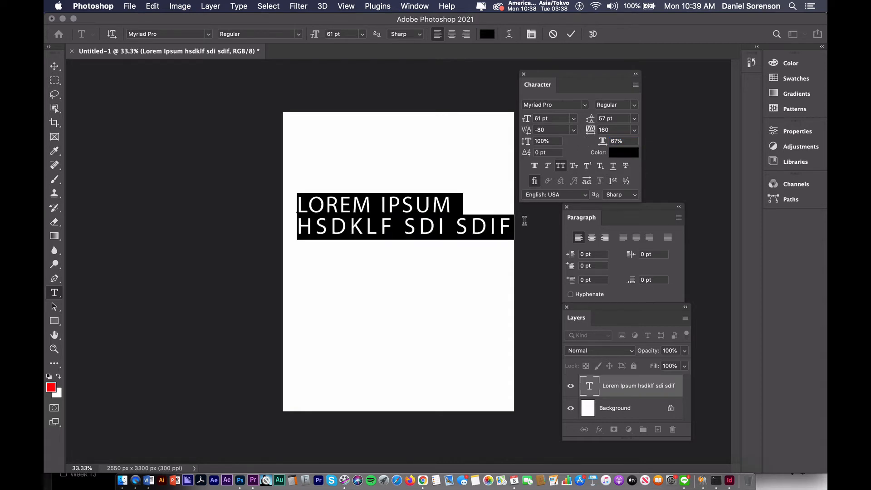
pyautogui.moveTo(602, 142); pyautogui.dragTo(586, 139)
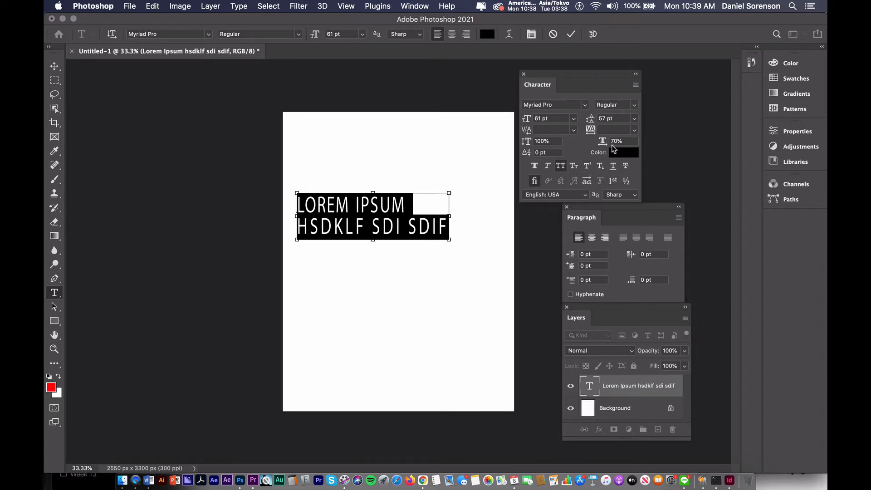
pyautogui.press('super+z')
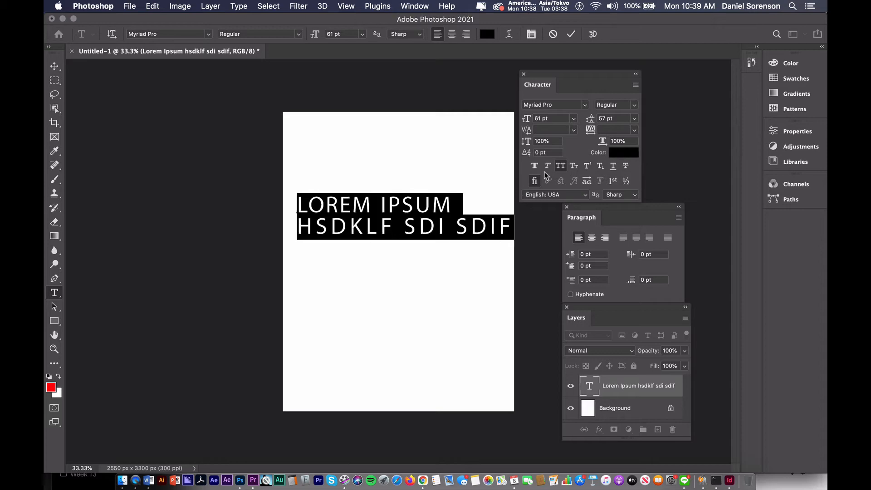
# Set both text lines in Helvetica Neue Condensed Bold and switch them from all caps to small caps.
pyautogui.click(562, 104)
pyautogui.write('hel')
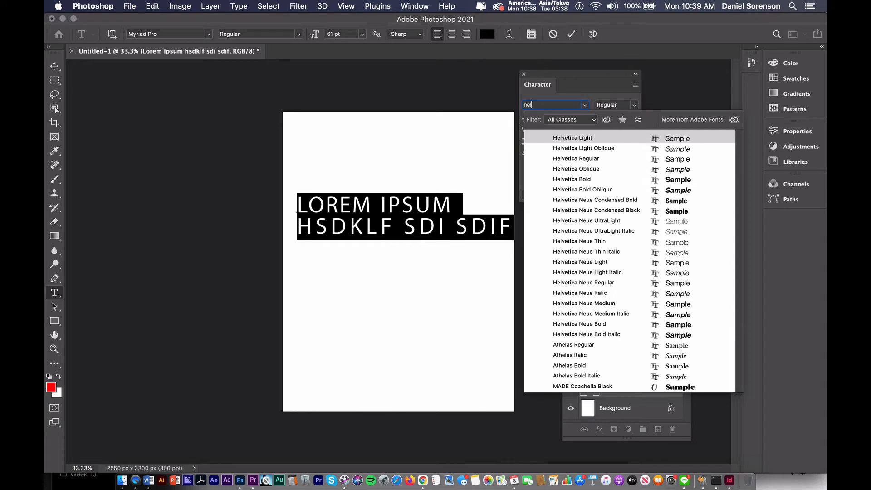
pyautogui.click(606, 201)
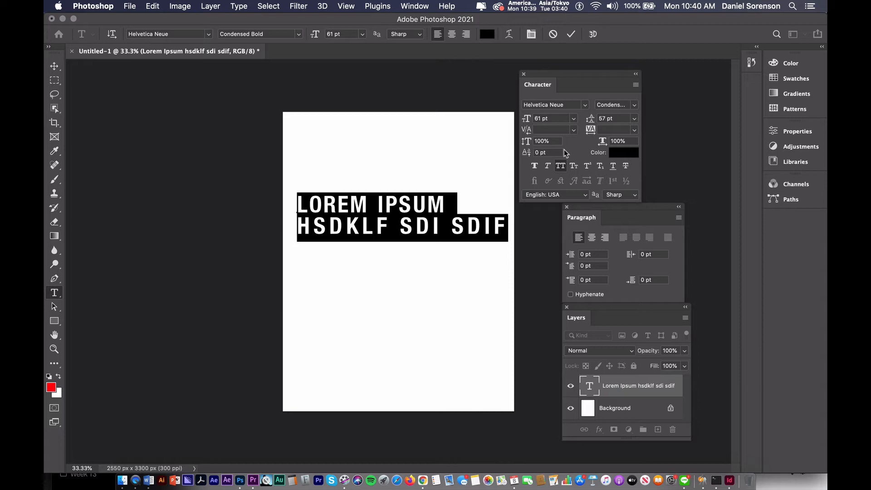
pyautogui.click(573, 166)
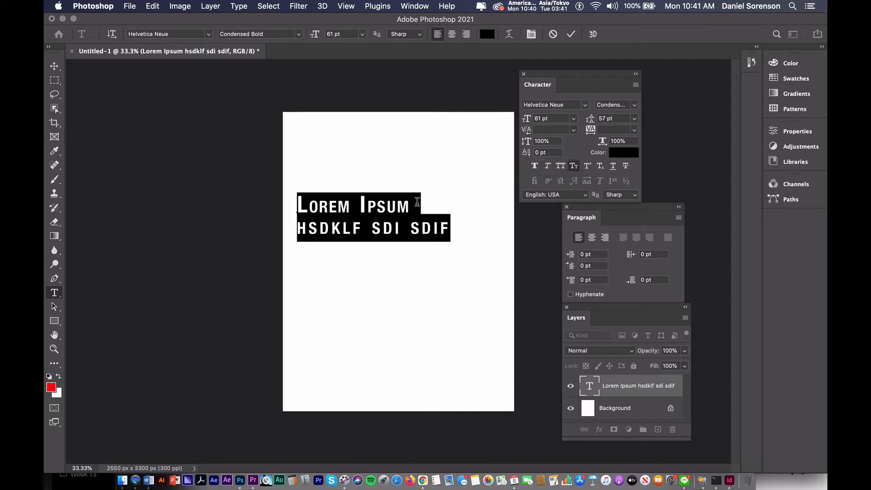
# Raise the baseline shift of the small-cap letters OREM in the first word to 8 pt.
pyautogui.click(372, 203)
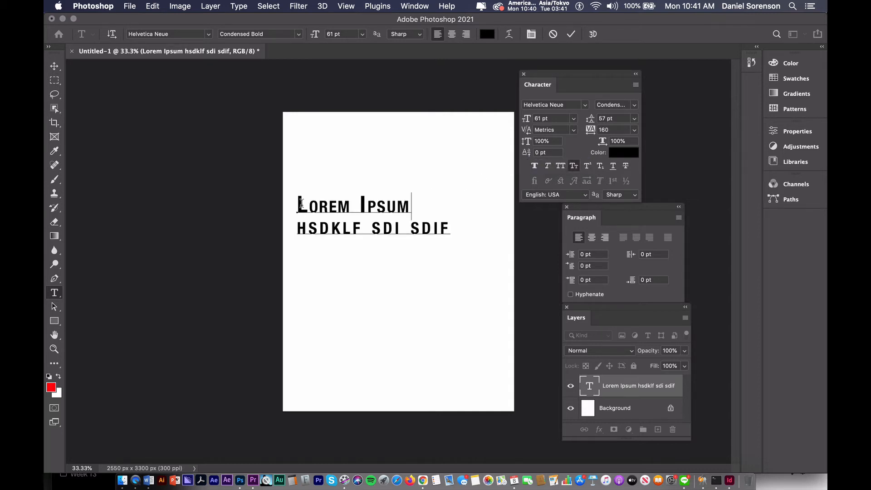
pyautogui.moveTo(307, 204); pyautogui.dragTo(350, 205)
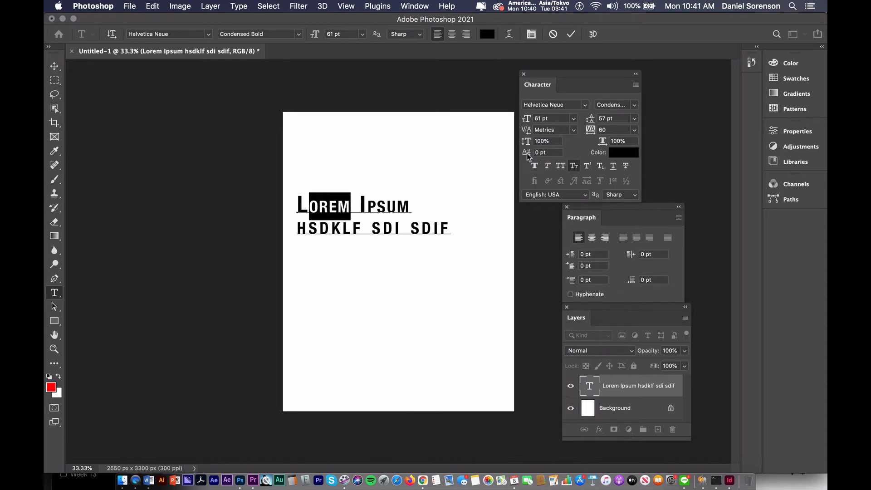
pyautogui.moveTo(527, 155); pyautogui.dragTo(537, 158)
# Show the rulers, place a horizontal guide at the top of the capital L, and raise the baseline shift of OREM to 12 pt.
pyautogui.press('super+r')
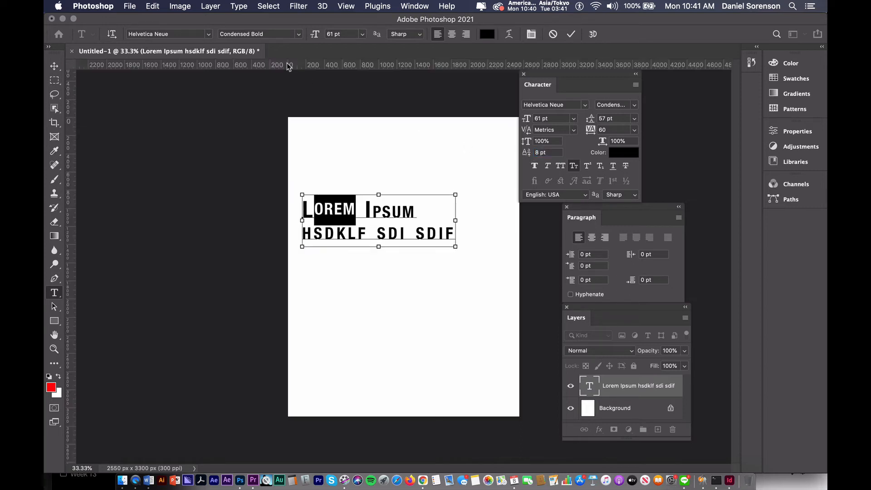
pyautogui.moveTo(289, 67); pyautogui.dragTo(334, 201)
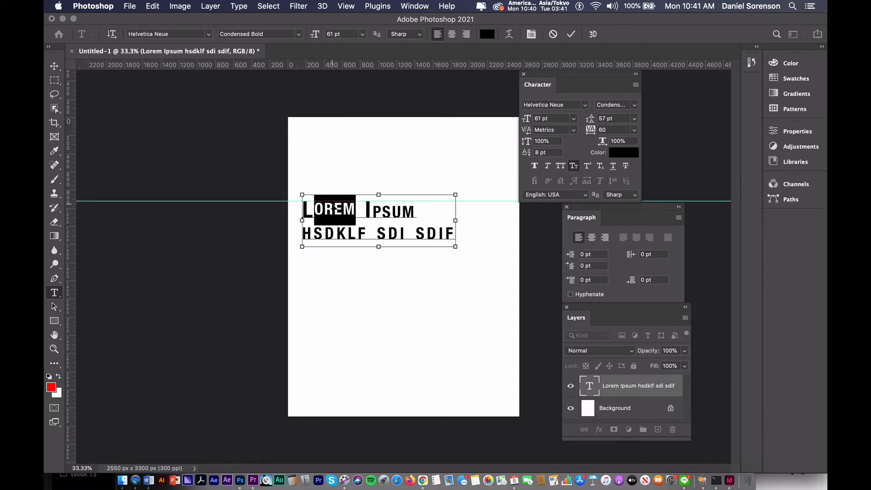
pyautogui.press('super+plus')
pyautogui.press('super+plus')
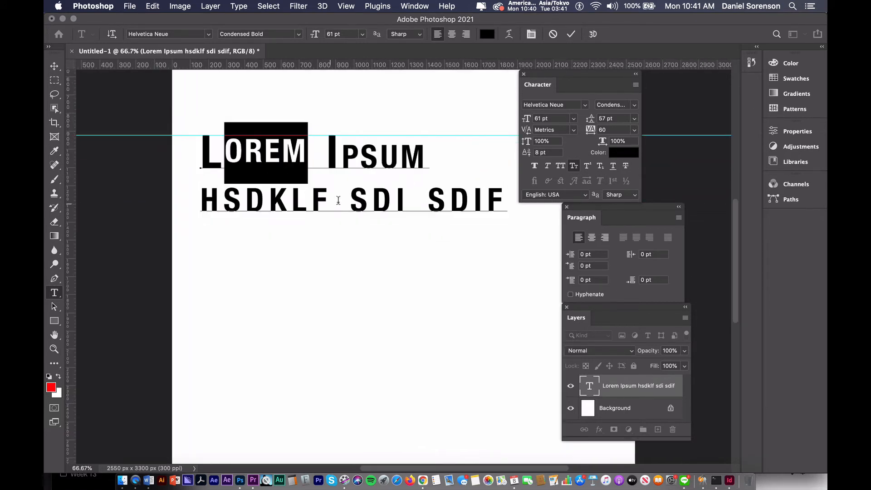
pyautogui.moveTo(528, 156); pyautogui.dragTo(532, 157)
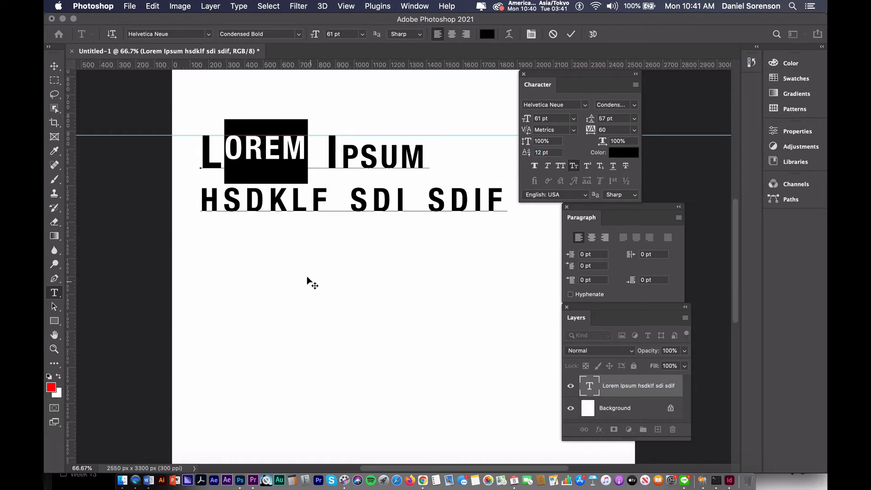
# Try a kerning of -100 between the L and O of LOREM, and reset it to 0.
pyautogui.click(224, 156)
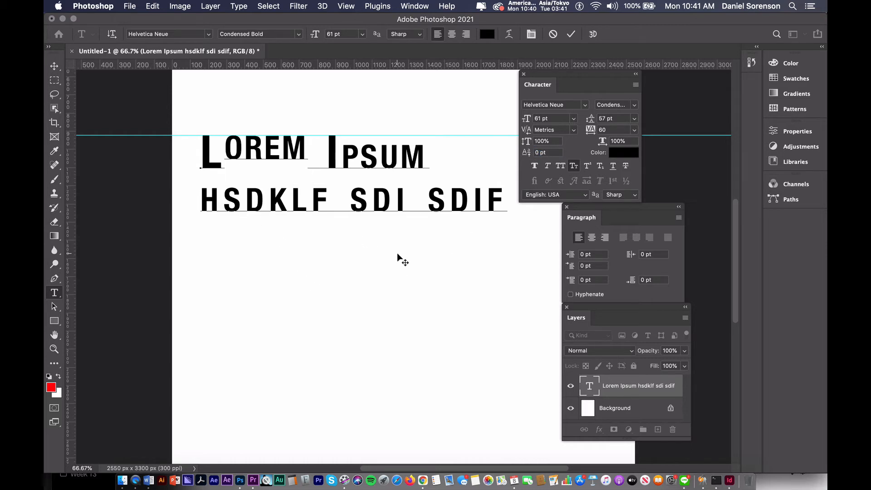
pyautogui.hotkey('alt', 'Left')
pyautogui.hotkey('alt', 'Left')
pyautogui.hotkey('alt', 'Left')
pyautogui.hotkey('alt', 'Left')
pyautogui.hotkey('alt', 'Left')
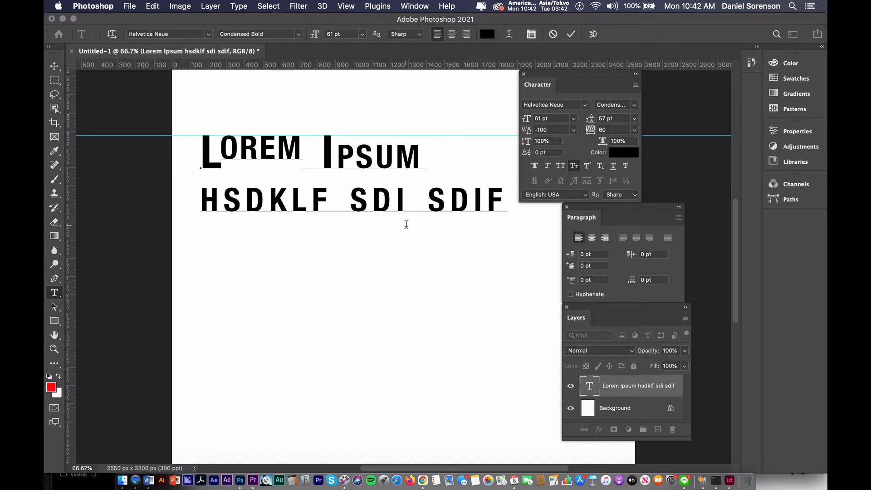
pyautogui.click(573, 131)
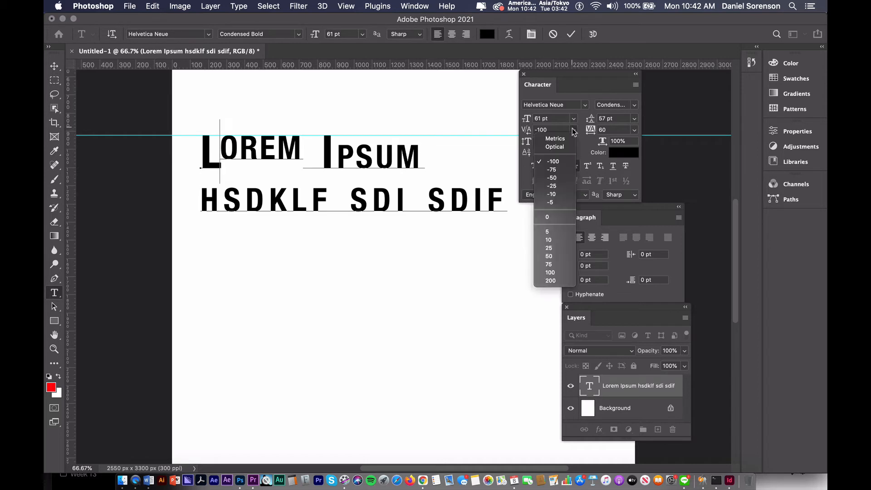
pyautogui.click(547, 218)
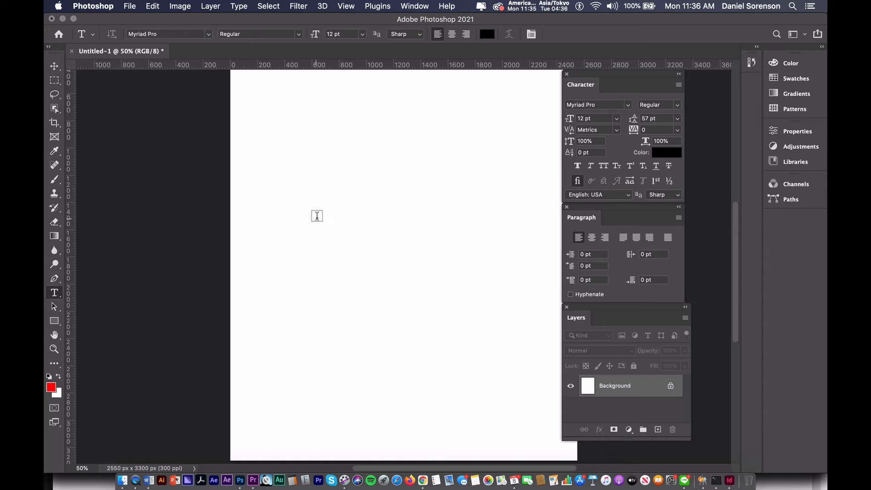
# Enter three lines of placeholder text on the blank page, starting with "The snsodfijoisdf", "sadfnsdf oisdoi" and "asdfknsdfoihsodifhoihoiasd".
pyautogui.click(317, 214)
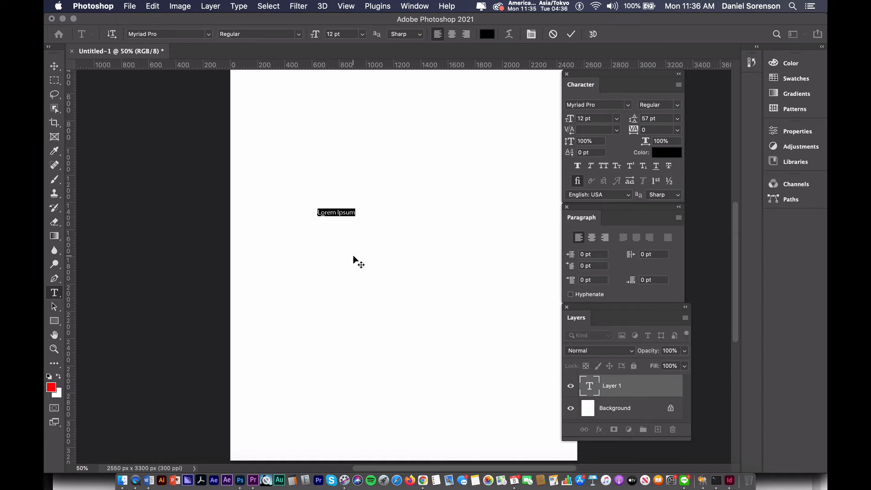
pyautogui.write('The snsodfijoisdf oi dfoi')
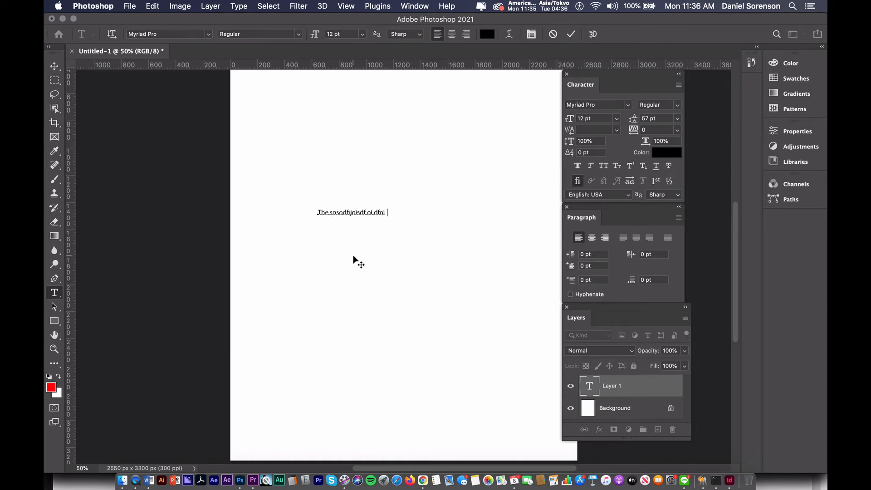
pyautogui.write('sdaoif ijfoi dsfoig')
pyautogui.write('sadfnsdf oisd')
pyautogui.write('oi')
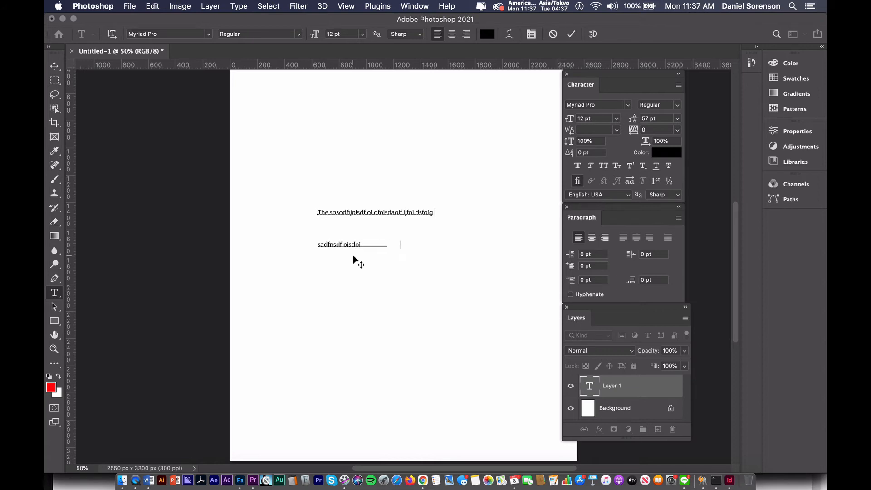
pyautogui.write(' sdofih oisd ofi oishdfhoi hsdfoih oihsdfoih')
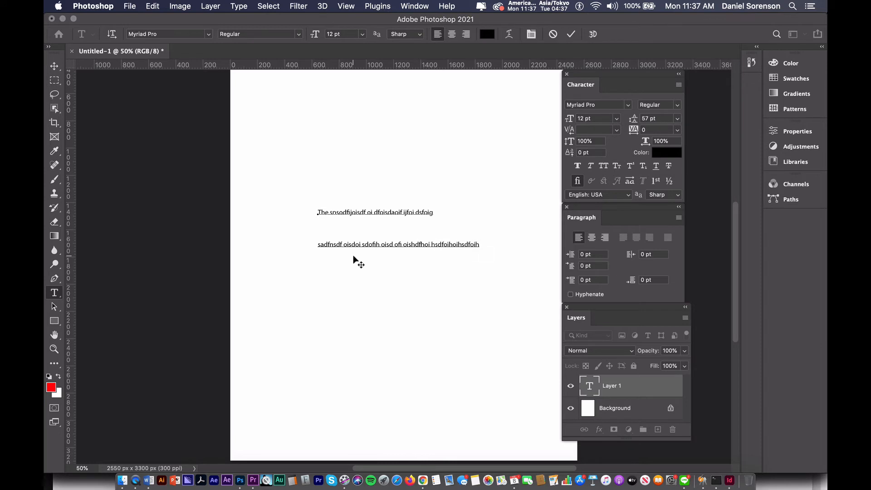
pyautogui.write('asdfknsdfoihsodifhoihoiasd')
# Set the three lines to 25 pt type with 35 pt leading and move the block near the page's left edge.
pyautogui.press('super+a')
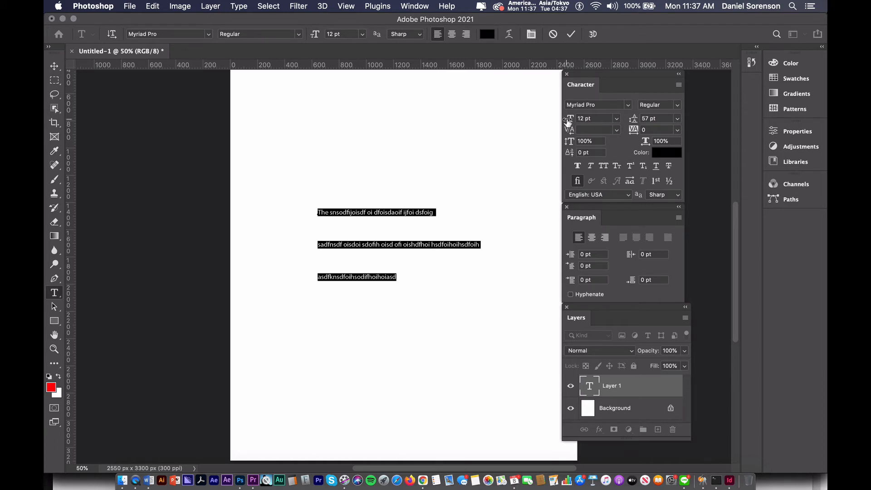
pyautogui.moveTo(567, 121); pyautogui.dragTo(564, 122)
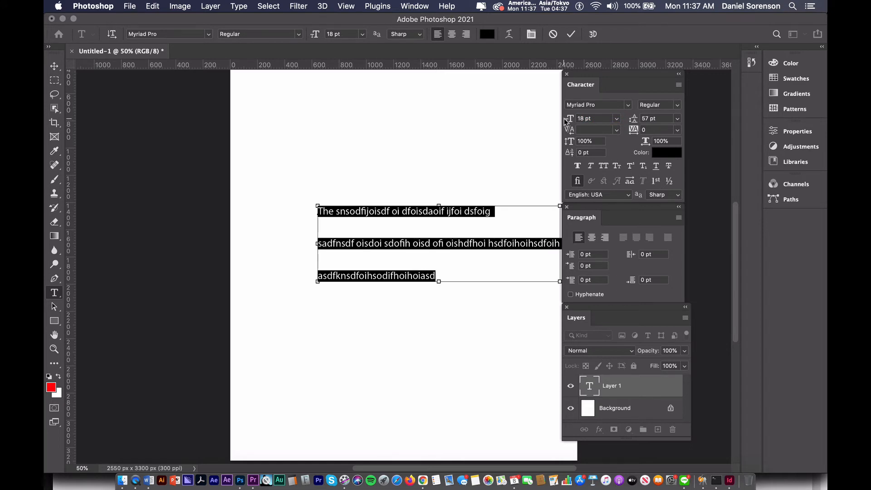
pyautogui.moveTo(565, 121); pyautogui.dragTo(566, 121)
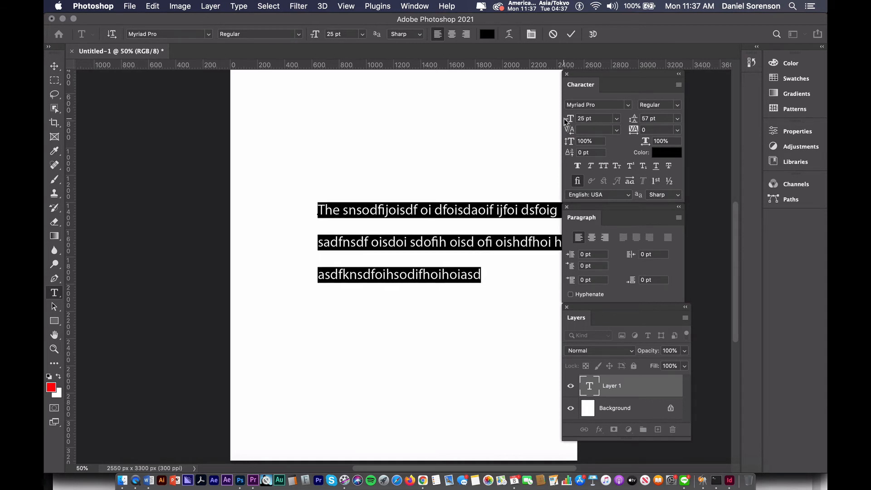
pyautogui.moveTo(632, 118); pyautogui.dragTo(624, 118)
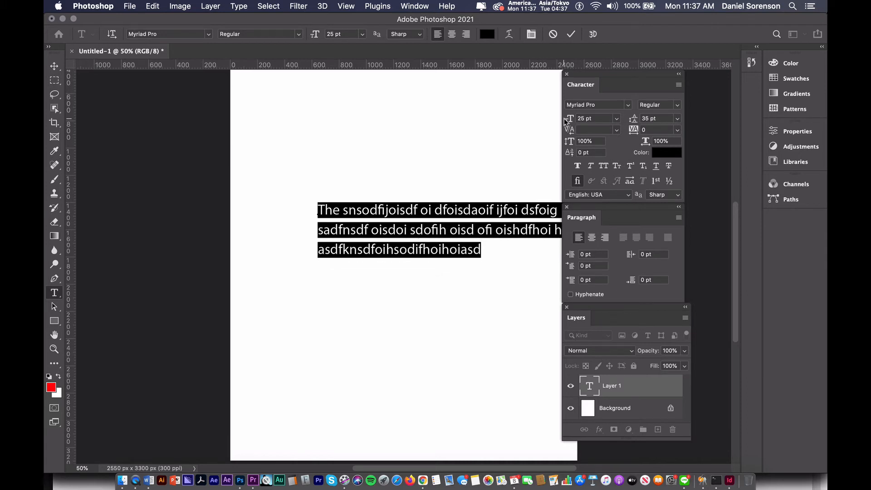
pyautogui.click(54, 66)
pyautogui.moveTo(392, 214); pyautogui.dragTo(325, 196)
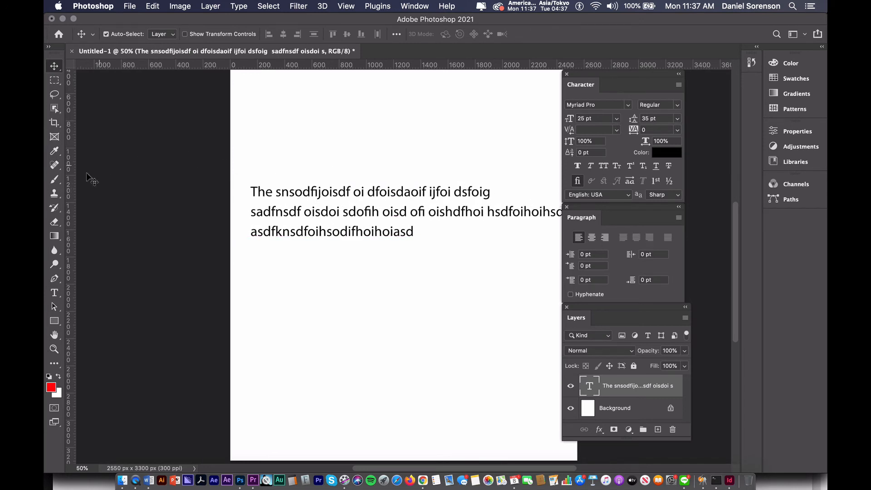
# Break the second line after "hsdfoih" and join its remainder "oihsdfoih" with the last line of text.
pyautogui.click(54, 292)
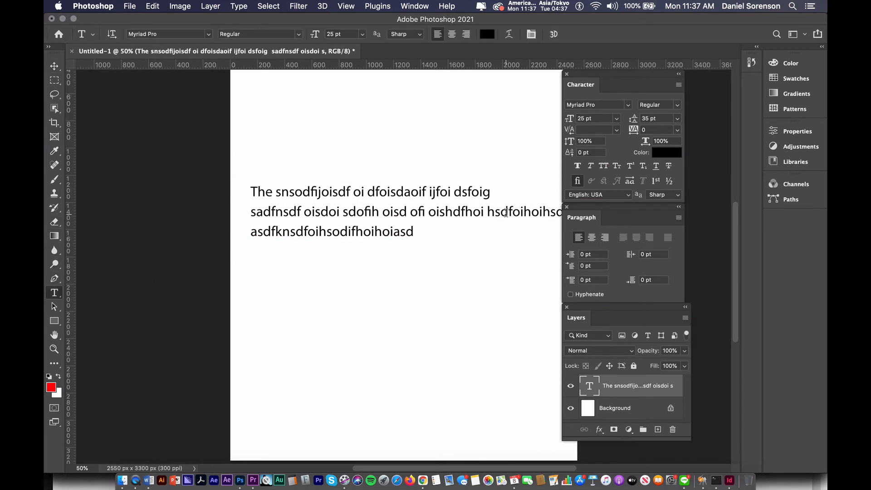
pyautogui.click(530, 211)
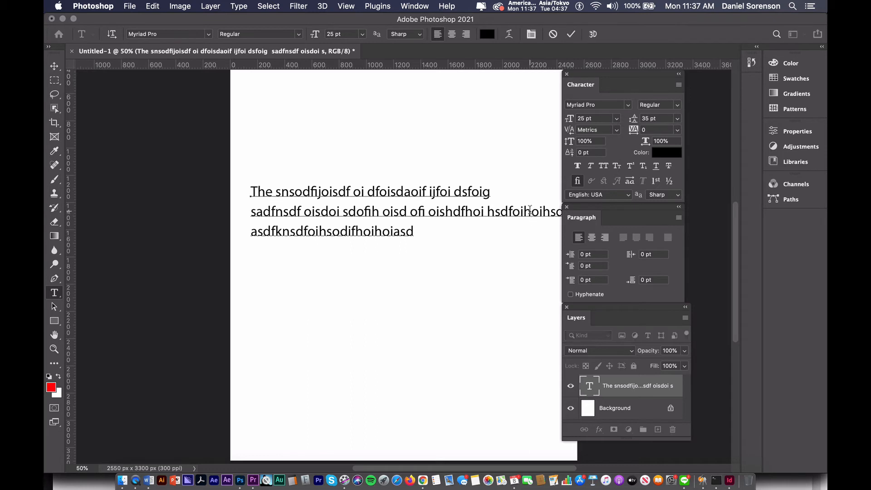
pyautogui.press('Return')
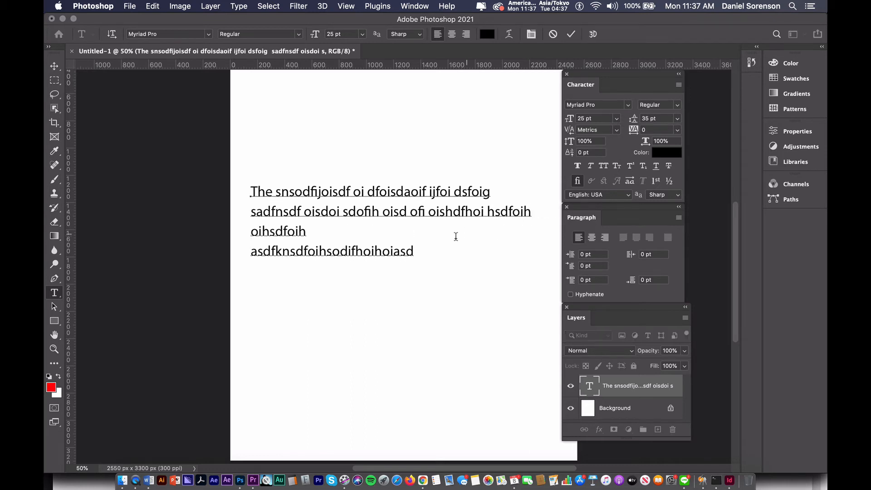
pyautogui.click(252, 231)
pyautogui.click(251, 252)
pyautogui.press('BackSpace')
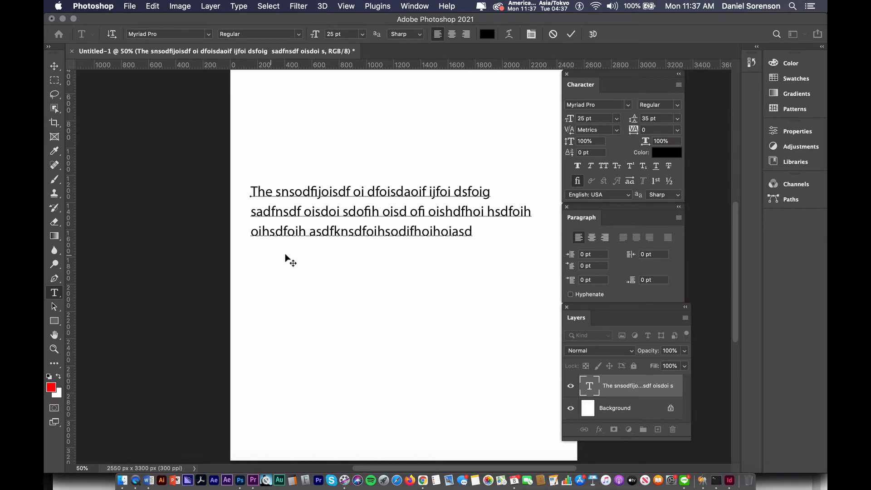
# Insert spaces after "oihs", "asdfkn", "sdfoihso" and "difhoihoi" in the third line and after "snso" in the first line.
pyautogui.click(275, 232)
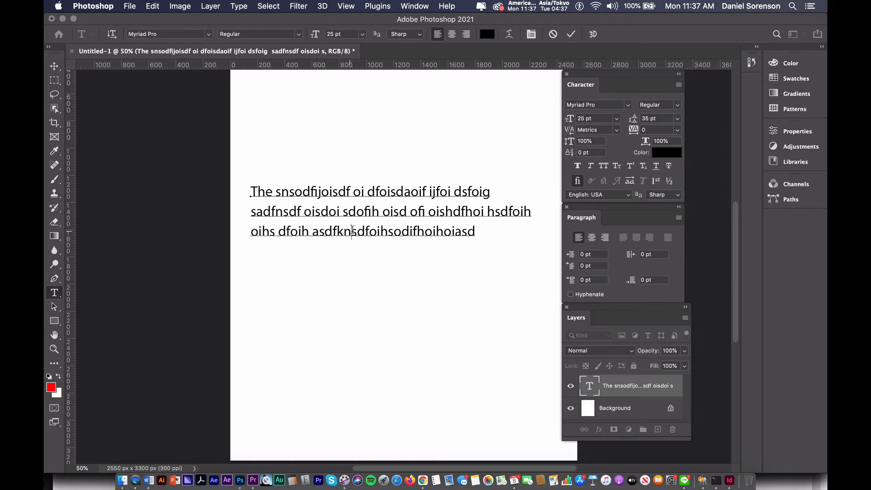
pyautogui.click(352, 231)
pyautogui.click(405, 231)
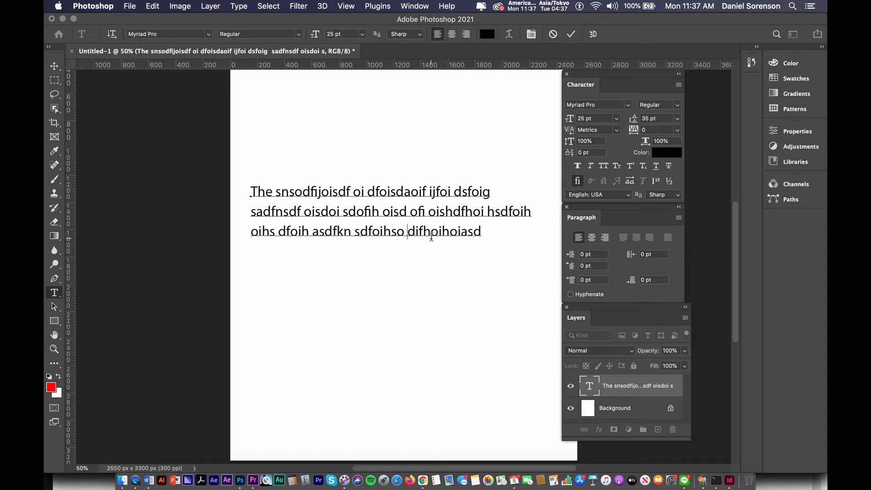
pyautogui.click(460, 232)
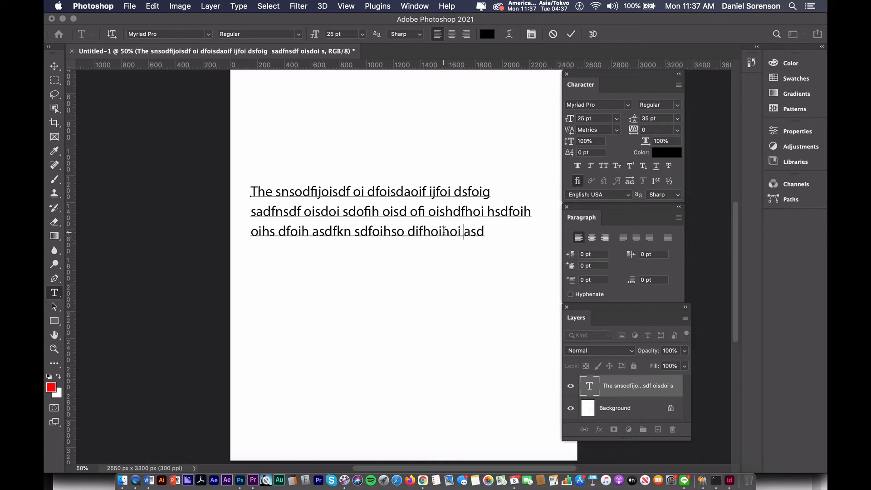
pyautogui.click(300, 192)
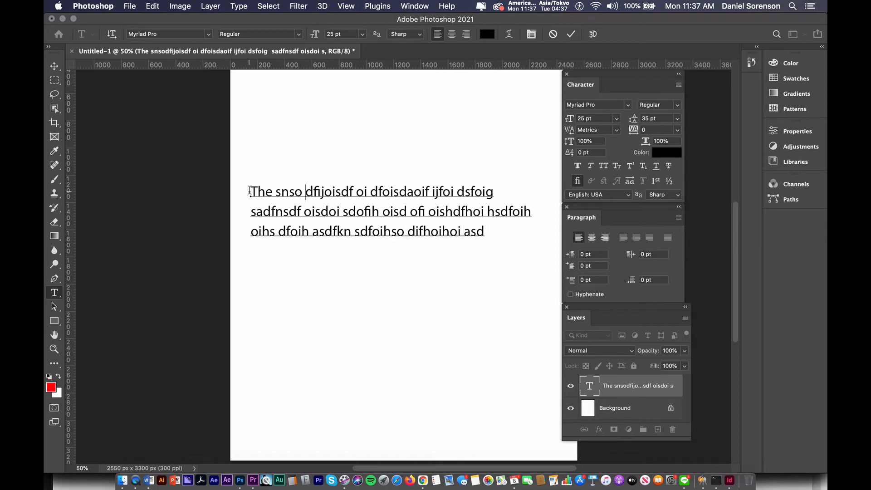
# Right-align all three lines and move the text block back fully onto the page.
pyautogui.moveTo(249, 191); pyautogui.dragTo(496, 239)
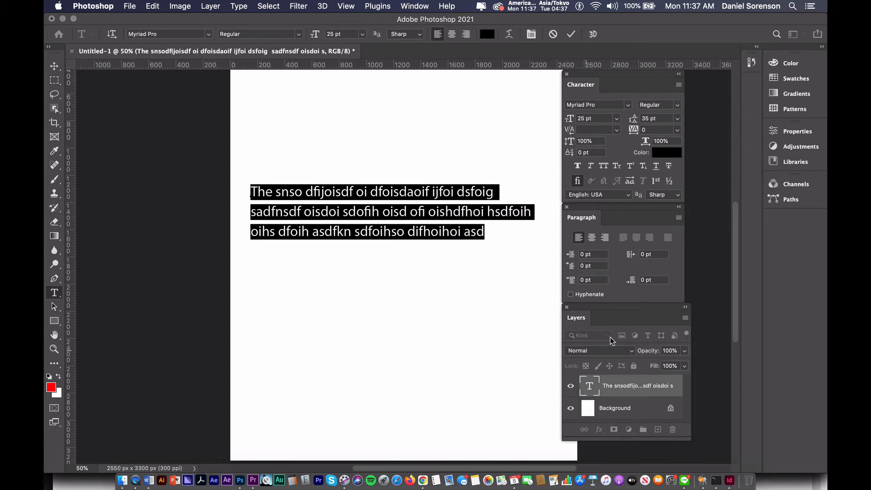
pyautogui.click(603, 238)
pyautogui.click(54, 66)
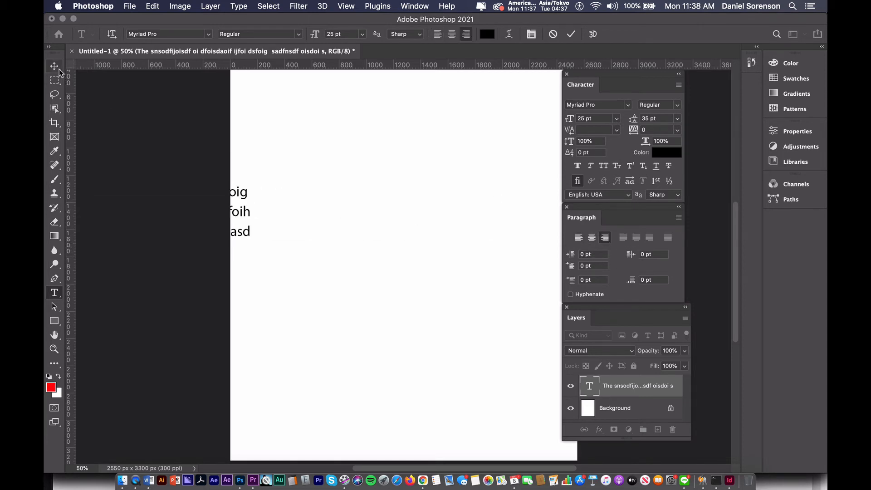
pyautogui.moveTo(238, 208); pyautogui.dragTo(521, 213)
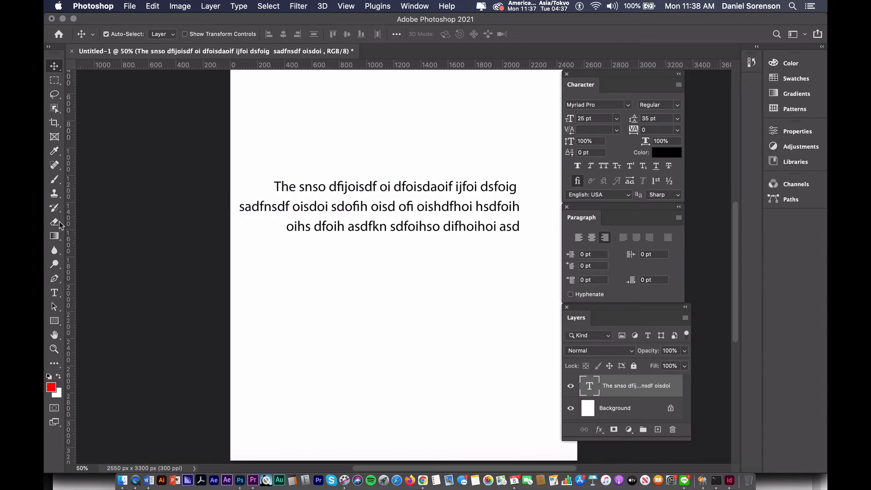
# Delete the trailing space after "dsfoig" in the first line so its right edge lines up with the others.
pyautogui.click(54, 293)
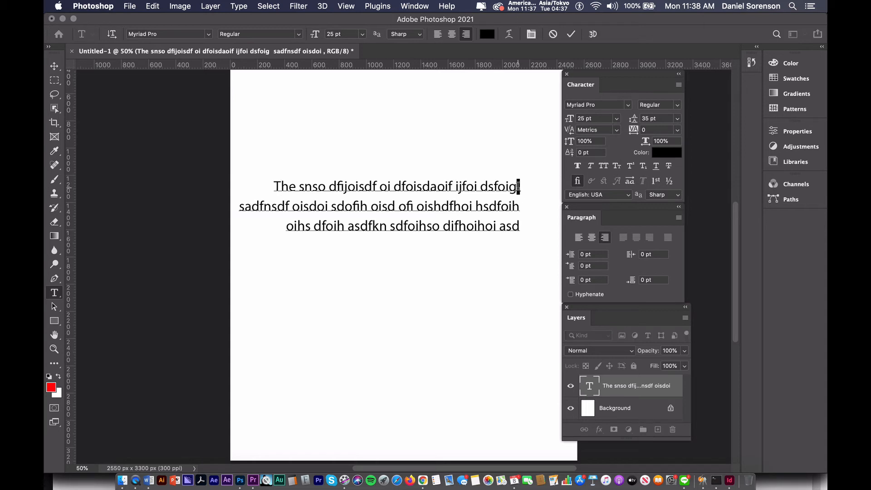
pyautogui.click(518, 187)
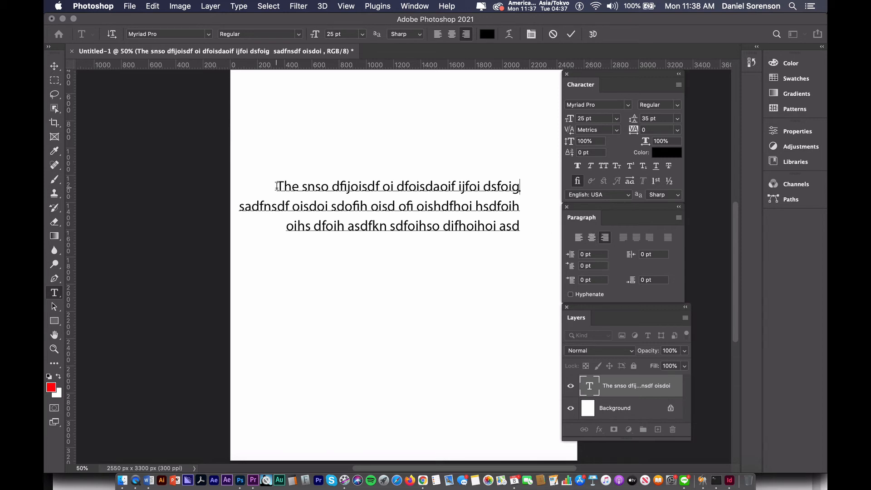
# Center-align all three lines of text and move the block back fully onto the page.
pyautogui.moveTo(276, 186); pyautogui.dragTo(542, 234)
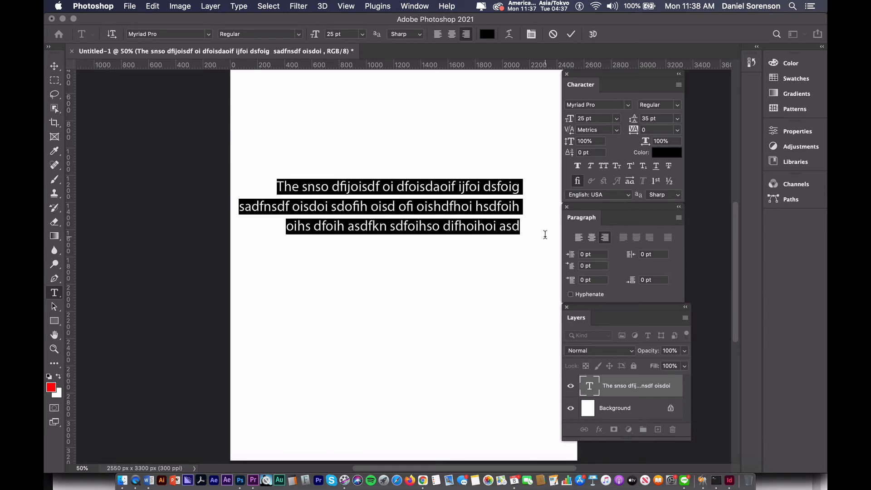
pyautogui.click(591, 238)
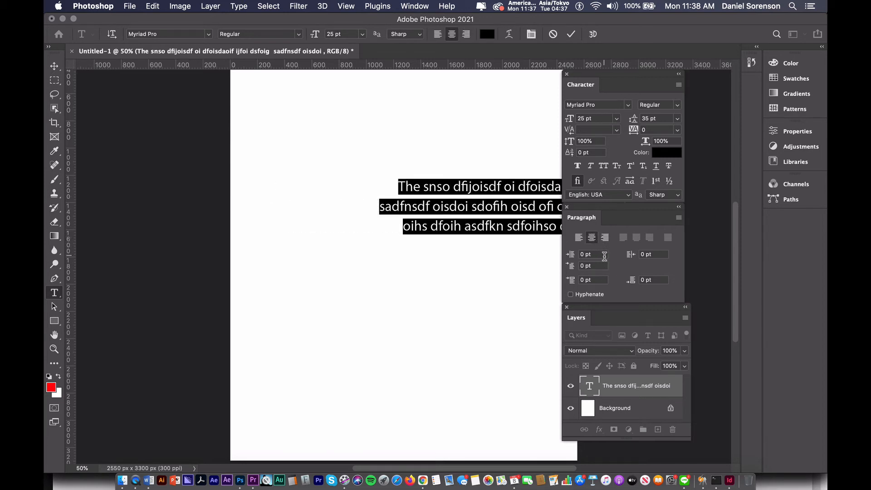
pyautogui.click(53, 67)
pyautogui.moveTo(448, 193); pyautogui.dragTo(333, 182)
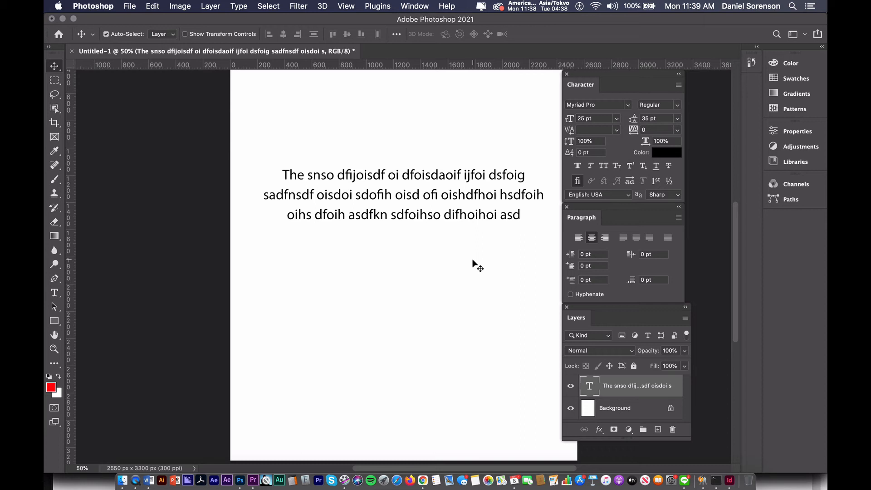
# Delete the existing text layer and create a Lorem ipsum text box about 1600 px wide and 1500 px tall in the page's middle.
pyautogui.click(55, 294)
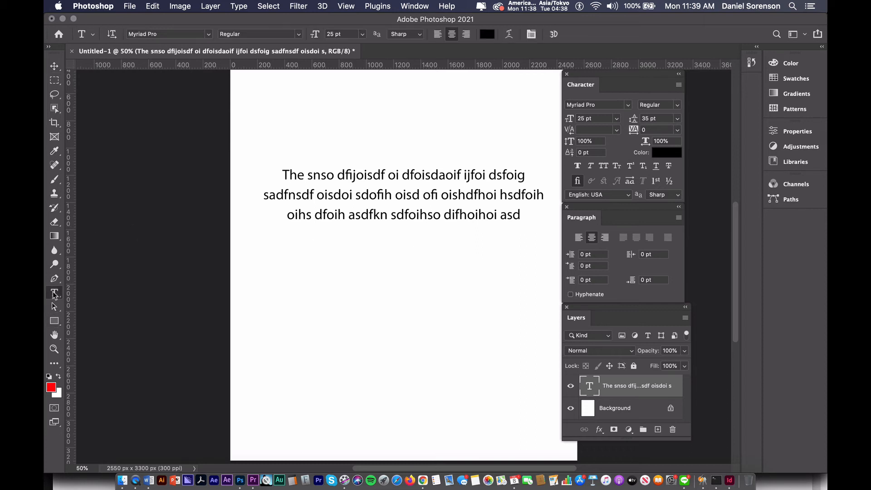
pyautogui.click(97, 290)
pyautogui.moveTo(589, 385); pyautogui.dragTo(672, 427)
pyautogui.moveTo(279, 153); pyautogui.dragTo(497, 353)
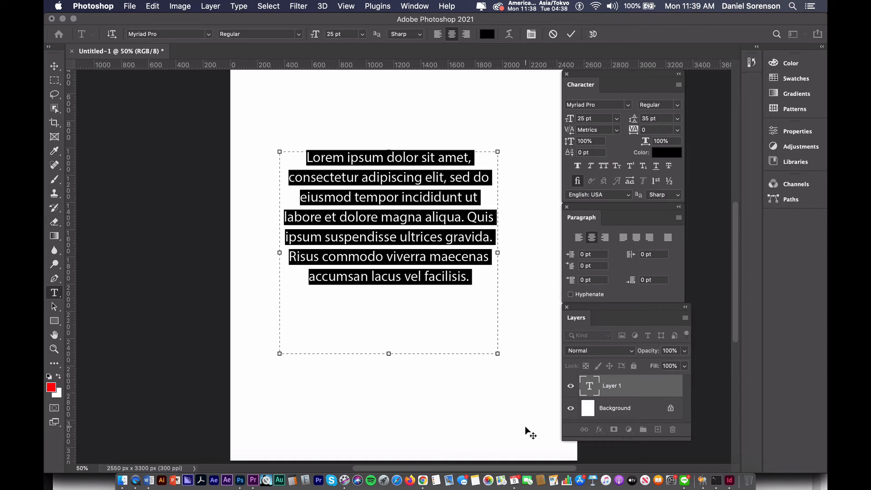
# Try Justify last left, last centered and last right on the Lorem ipsum text, ending with Justify all.
pyautogui.click(622, 237)
pyautogui.click(636, 239)
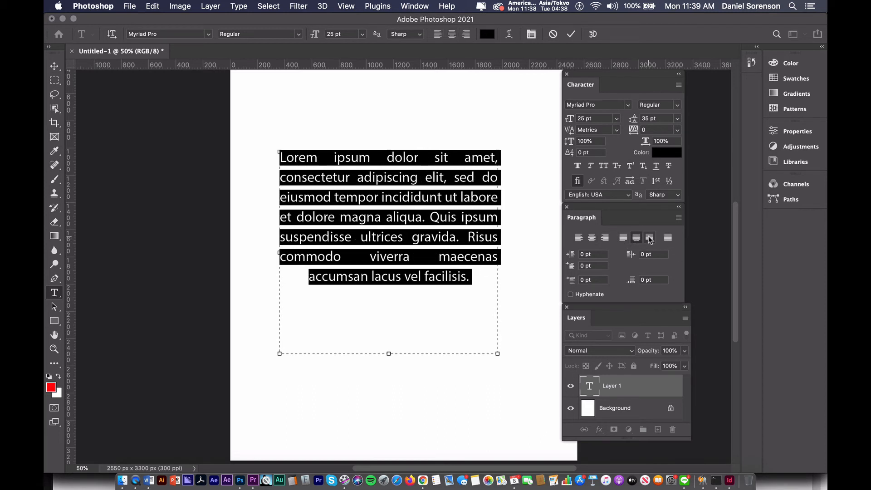
pyautogui.click(649, 238)
pyautogui.click(667, 238)
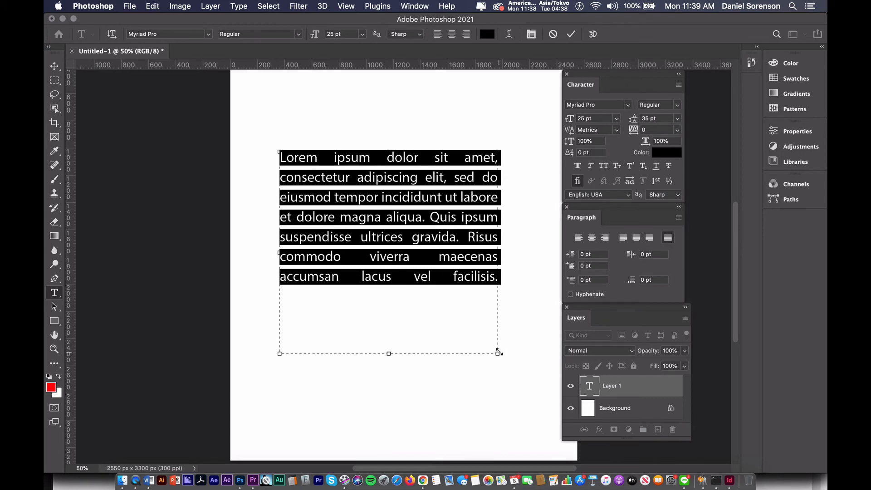
# Resize the text box to about 900 px wide and 1700 px tall so the justified text reflows and fits completely.
pyautogui.moveTo(497, 250); pyautogui.dragTo(404, 249)
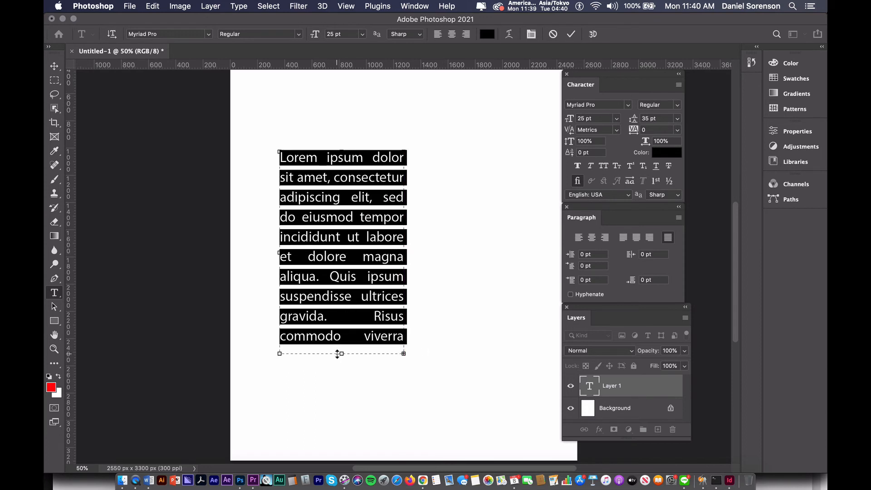
pyautogui.moveTo(342, 353); pyautogui.dragTo(341, 413)
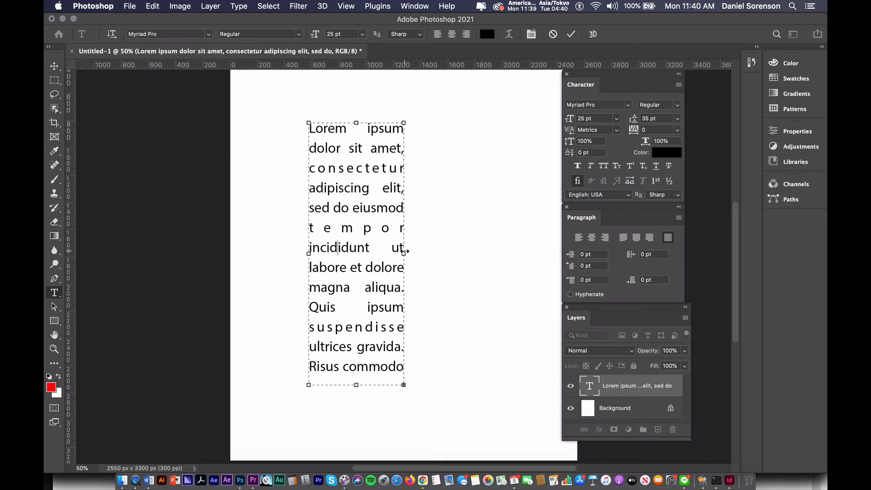
pyautogui.moveTo(404, 254); pyautogui.dragTo(459, 251)
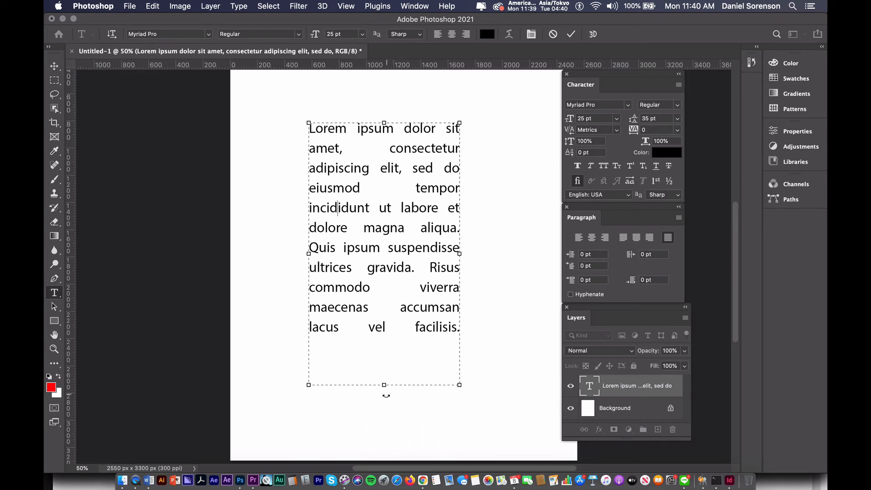
pyautogui.moveTo(383, 385); pyautogui.dragTo(381, 356)
pyautogui.moveTo(459, 239); pyautogui.dragTo(435, 236)
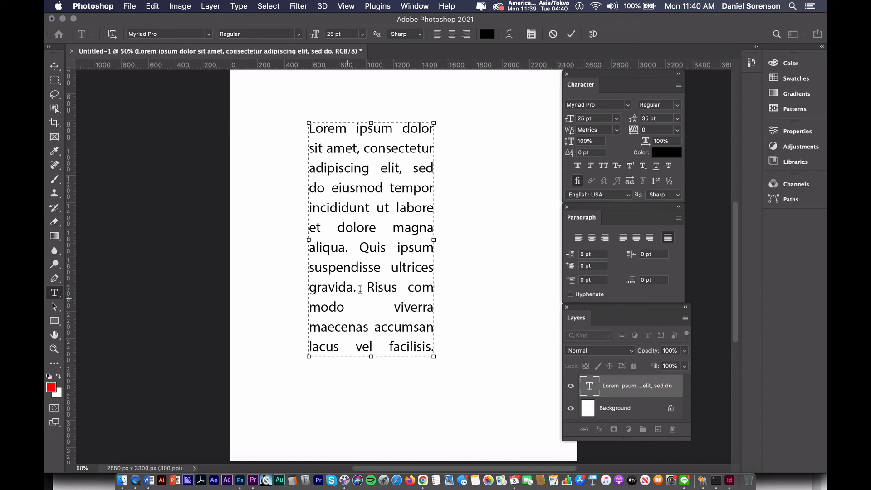
# Split "commodo", "maecenas" and "lacus" with a space each so their first parts fill the preceding line ends.
pyautogui.click(336, 327)
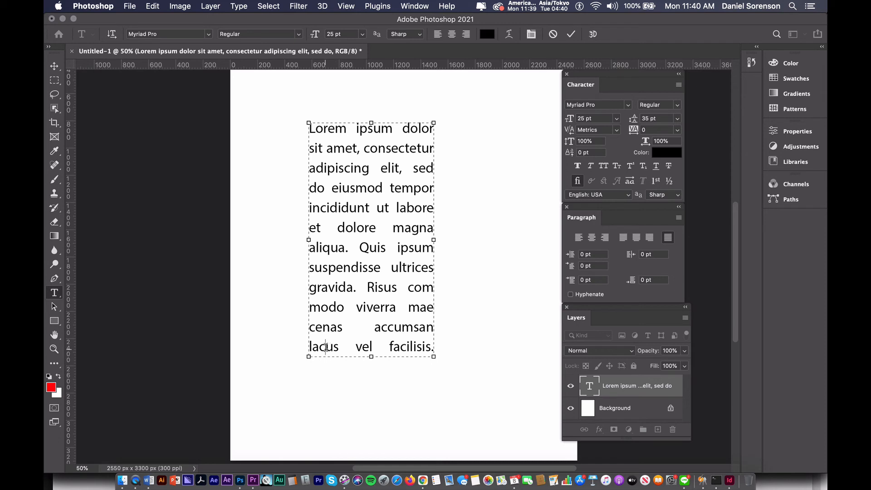
pyautogui.click(326, 347)
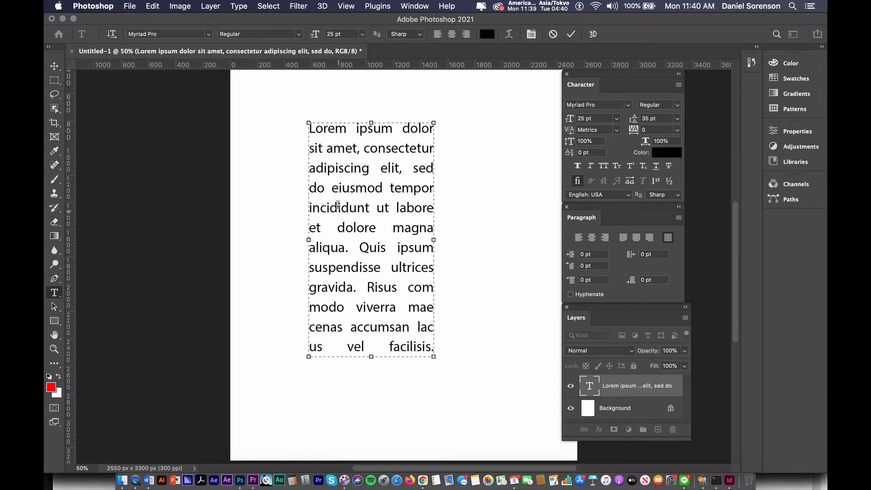
# Select the whole paragraph, compare the left, centered and right last-line justifications, and return it to Justify all.
pyautogui.moveTo(308, 127); pyautogui.dragTo(474, 391)
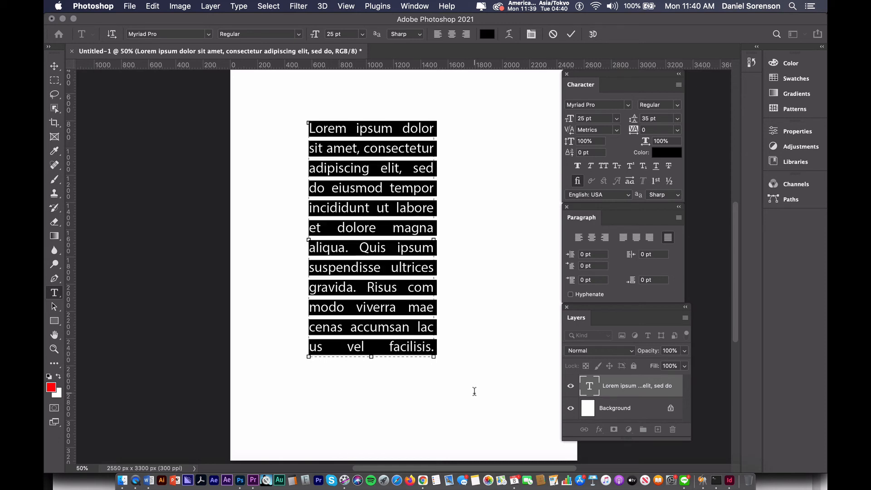
pyautogui.click(623, 241)
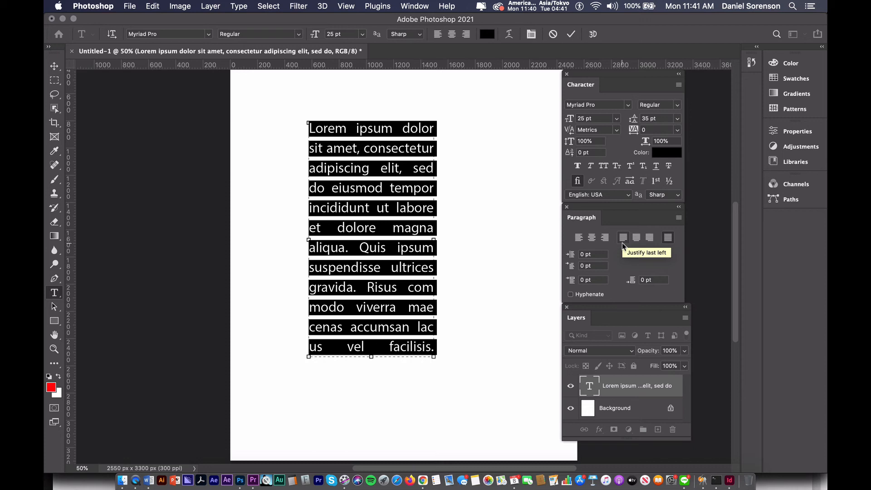
pyautogui.click(624, 240)
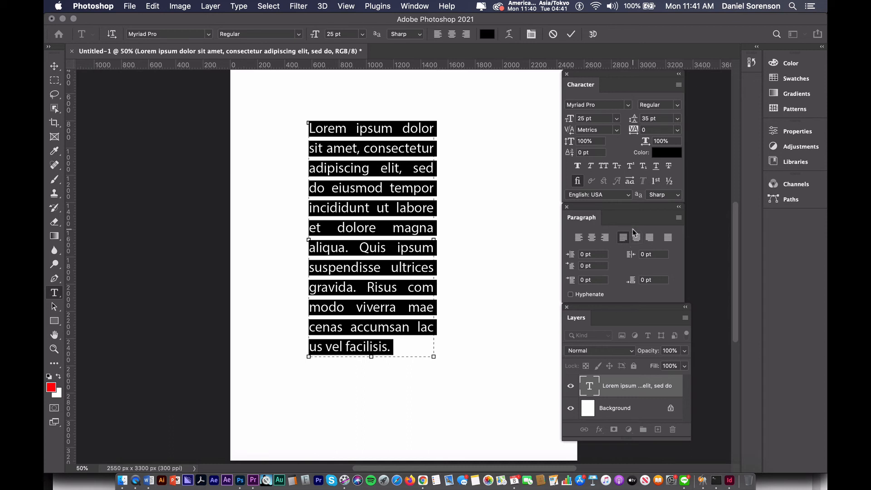
pyautogui.click(636, 239)
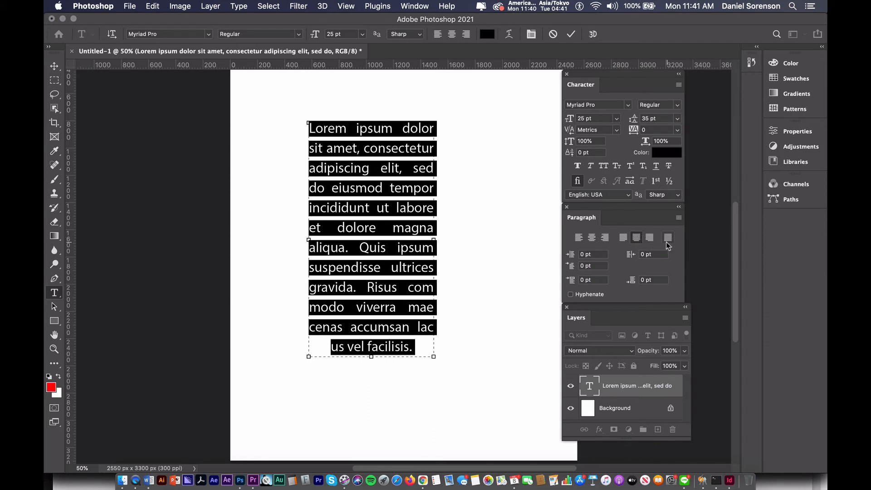
pyautogui.click(650, 239)
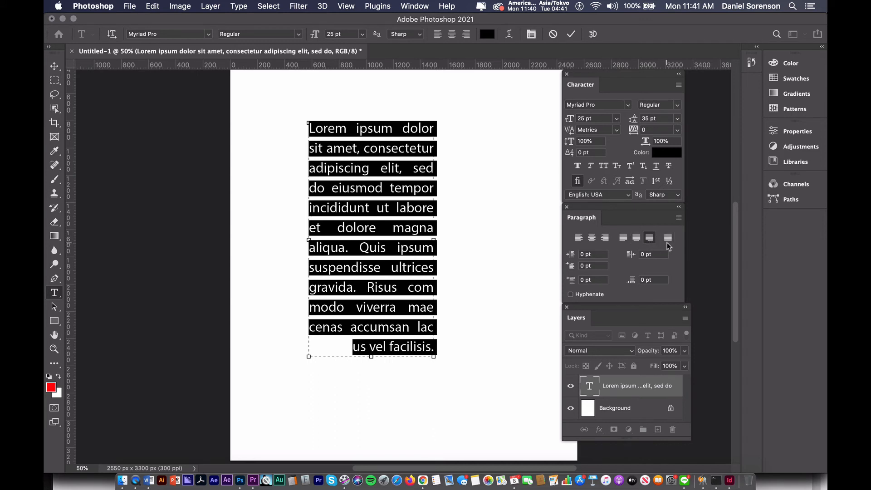
pyautogui.click(667, 237)
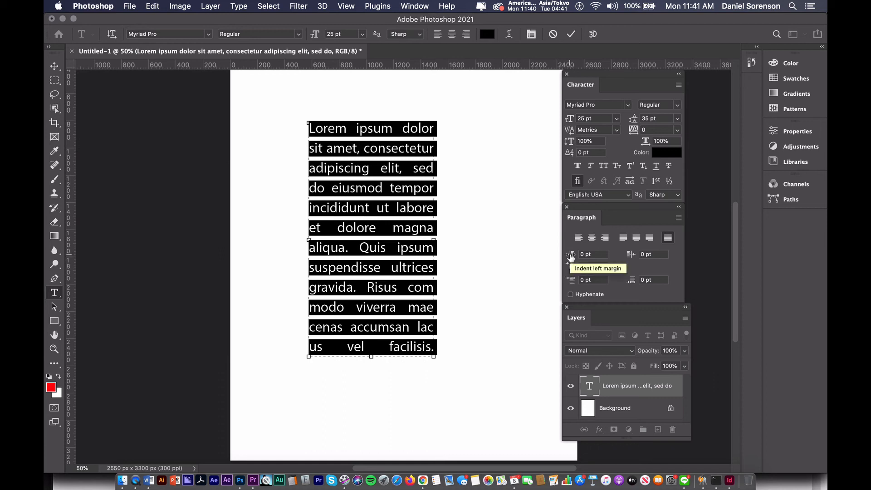
# Set the left and first-line indents to -1.5 pt, the right indent to 5 pt and the space before to 15.5 pt.
pyautogui.moveTo(571, 256); pyautogui.dragTo(590, 269)
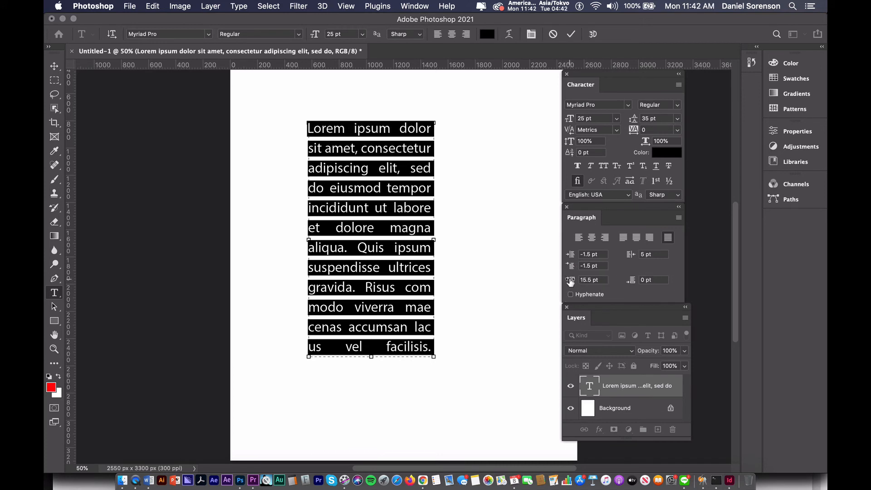
# Start a new paragraph after "magna" and give it 25 pt of space before and 51.5 pt of space after.
pyautogui.click(429, 230)
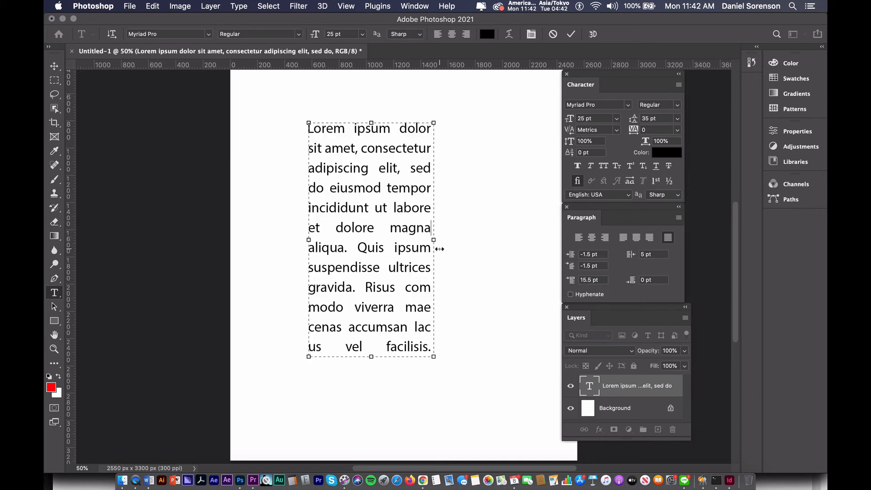
pyautogui.press('Return')
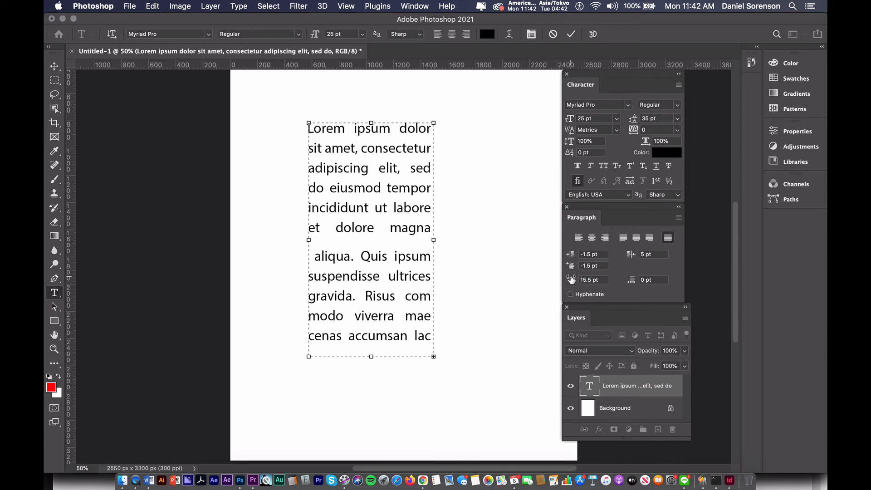
pyautogui.moveTo(570, 280); pyautogui.dragTo(597, 279)
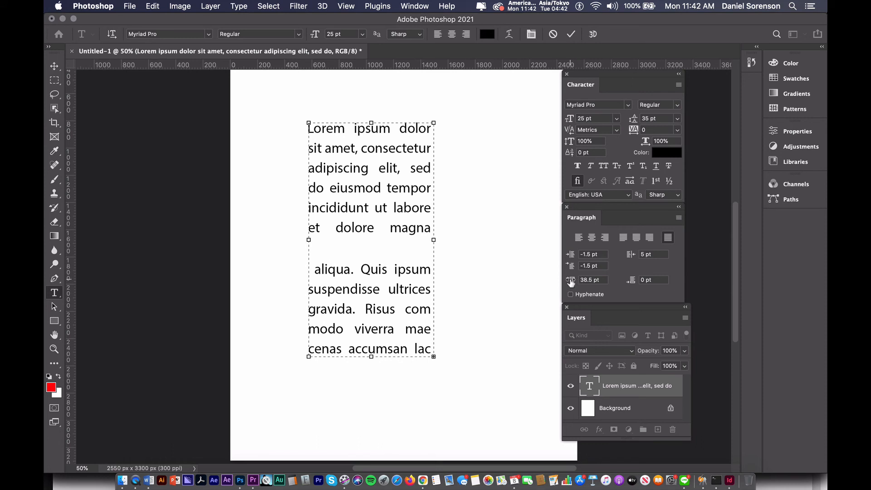
pyautogui.moveTo(570, 282); pyautogui.dragTo(499, 282)
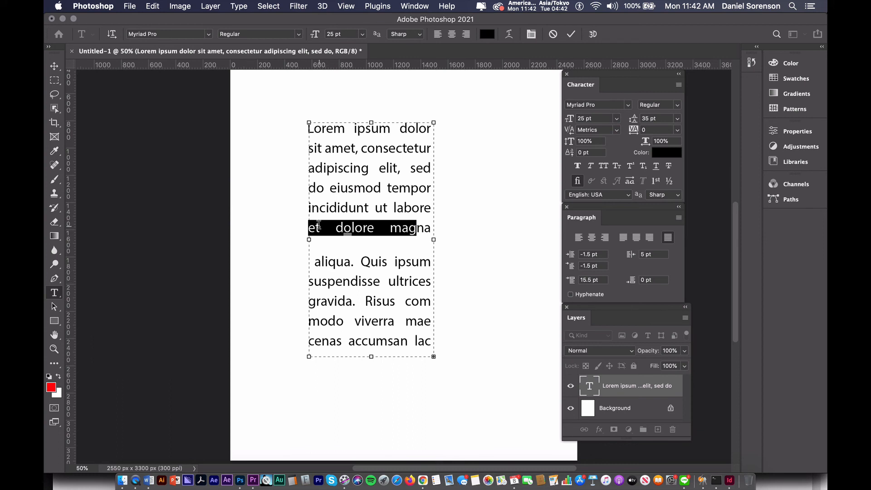
# Select the last line of the first paragraph and set its space after to -5.5 pt.
pyautogui.moveTo(316, 227); pyautogui.dragTo(472, 227)
pyautogui.moveTo(635, 286); pyautogui.dragTo(603, 280)
# Add a period at the line ends after "magna", "com" and "lac", and finish editing the text.
pyautogui.click(424, 228)
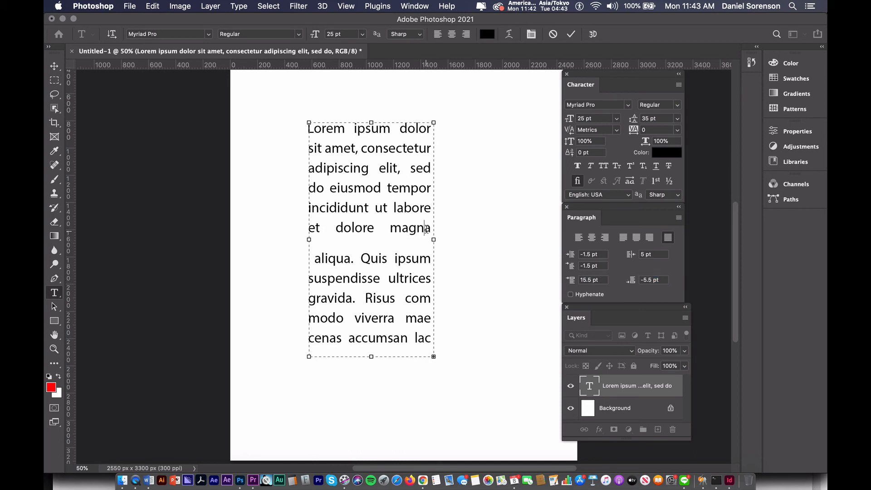
pyautogui.write('.')
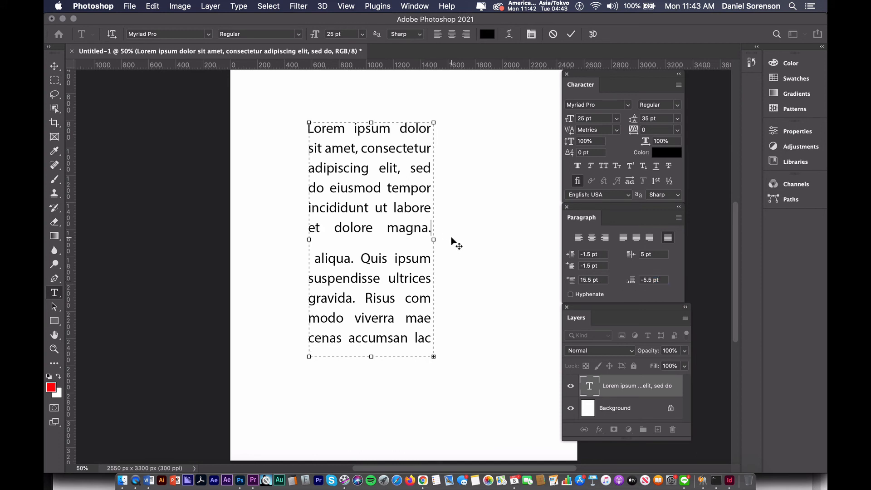
pyautogui.click(429, 299)
pyautogui.write('.')
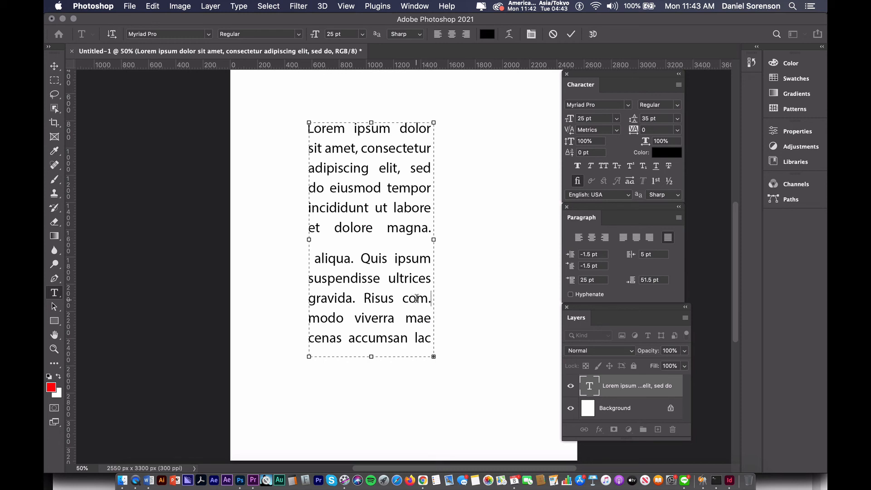
pyautogui.click(426, 337)
pyautogui.write('.')
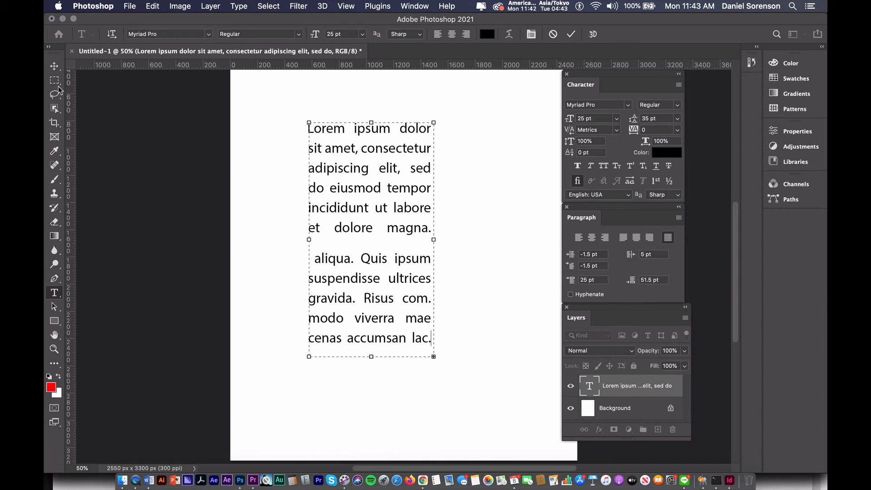
pyautogui.click(54, 67)
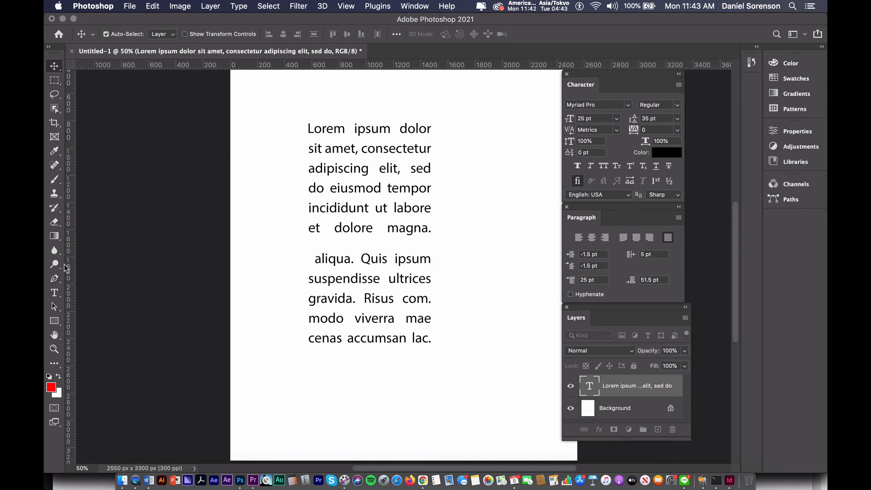
# Apply Roman Hanging Punctuation to both paragraphs and finish editing the text.
pyautogui.click(55, 294)
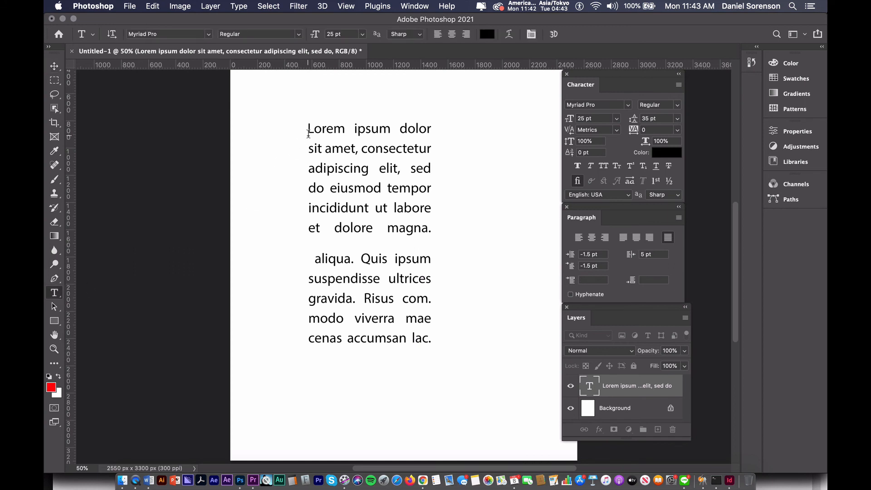
pyautogui.moveTo(309, 130); pyautogui.dragTo(443, 350)
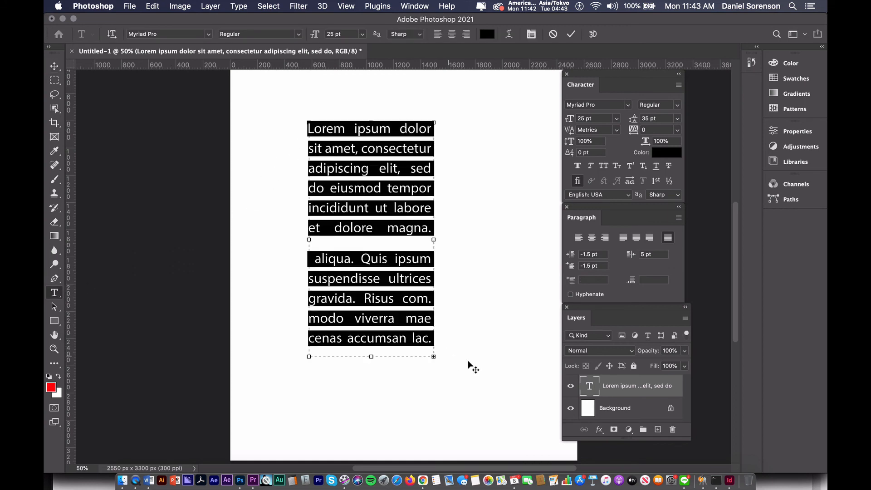
pyautogui.click(678, 218)
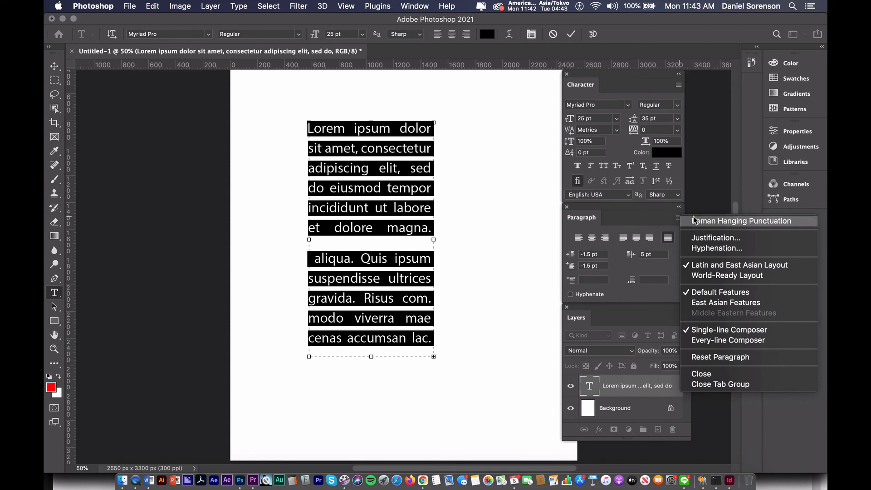
pyautogui.click(707, 221)
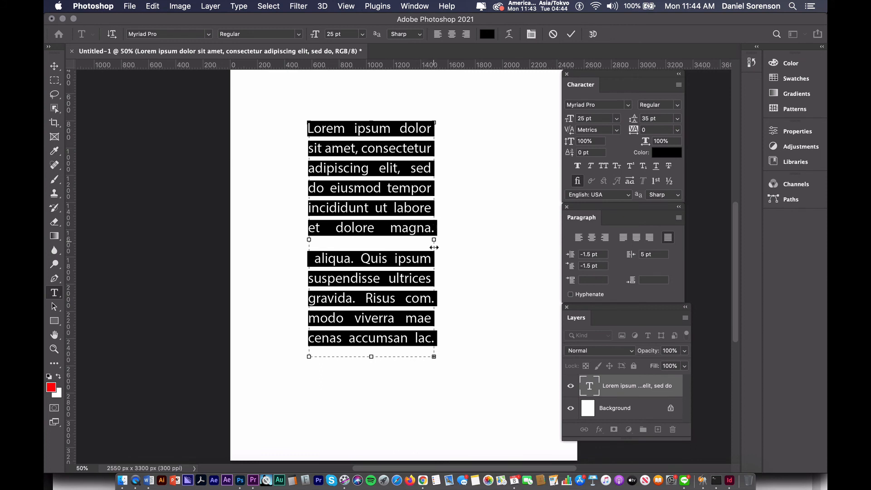
pyautogui.click(54, 66)
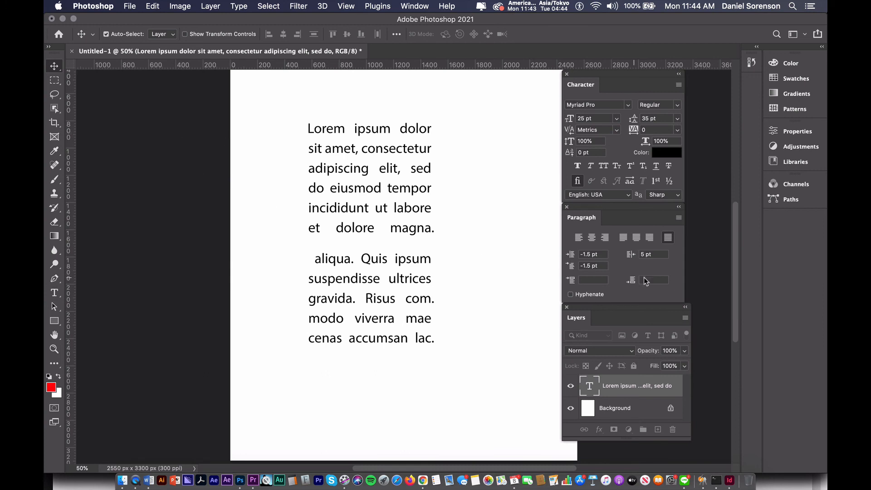
# Examine the Justification settings for word spacing, letter spacing, glyph scaling and auto leading, and close them.
pyautogui.click(678, 218)
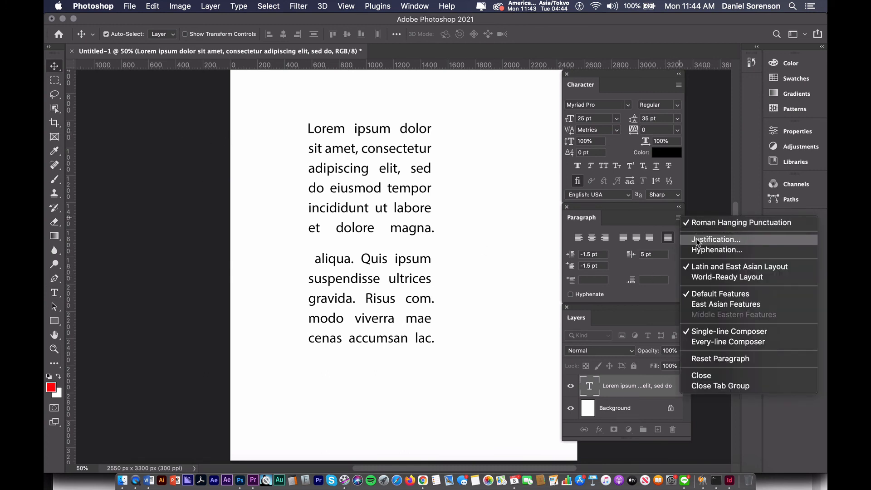
pyautogui.click(696, 240)
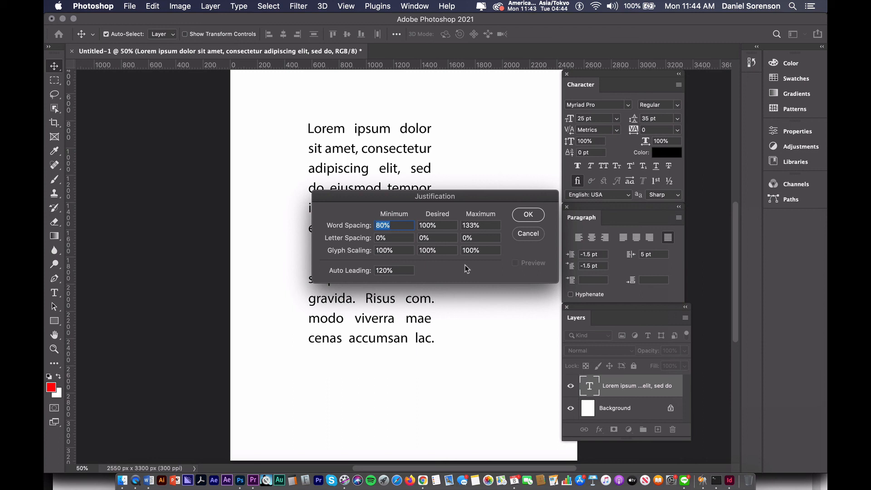
pyautogui.click(526, 215)
# Turn on hyphenation for the placeholder text through the Hyphenation settings.
pyautogui.click(678, 218)
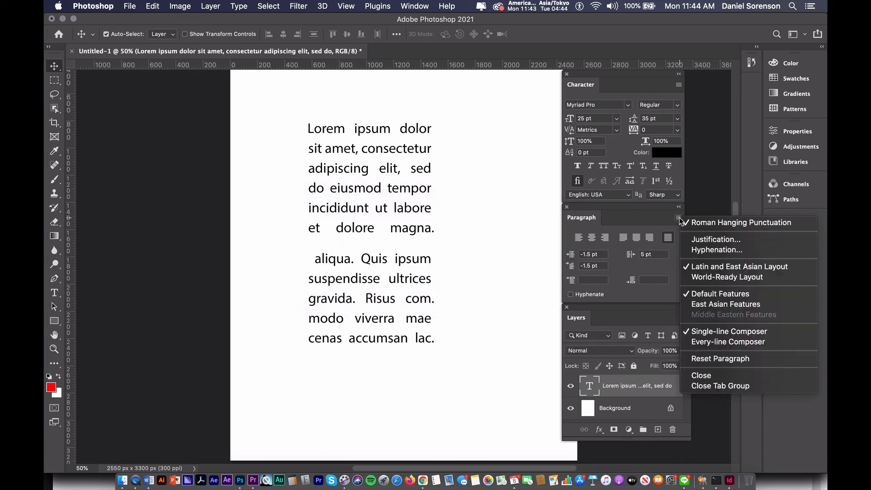
pyautogui.click(700, 249)
pyautogui.click(339, 223)
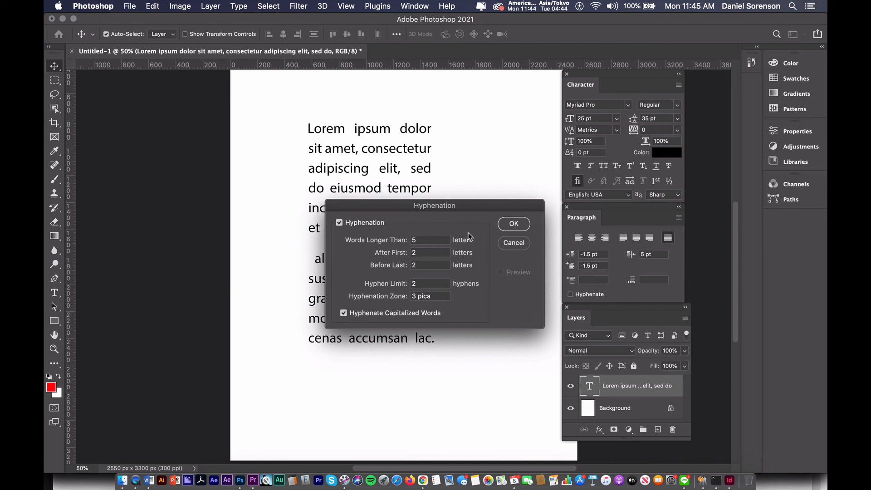
pyautogui.click(513, 224)
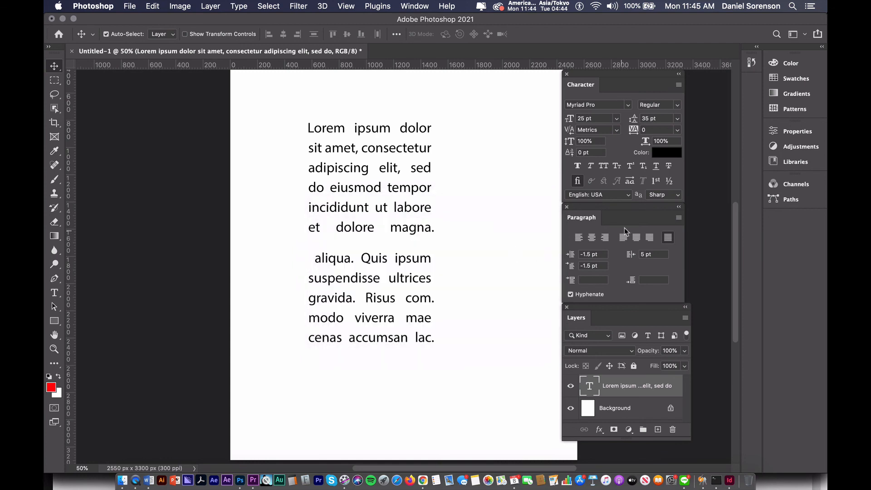
pyautogui.click(677, 219)
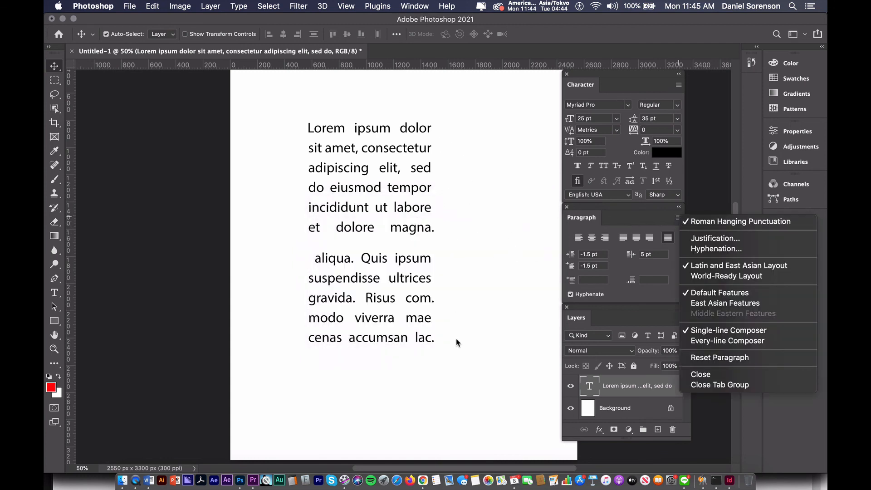
pyautogui.click(457, 373)
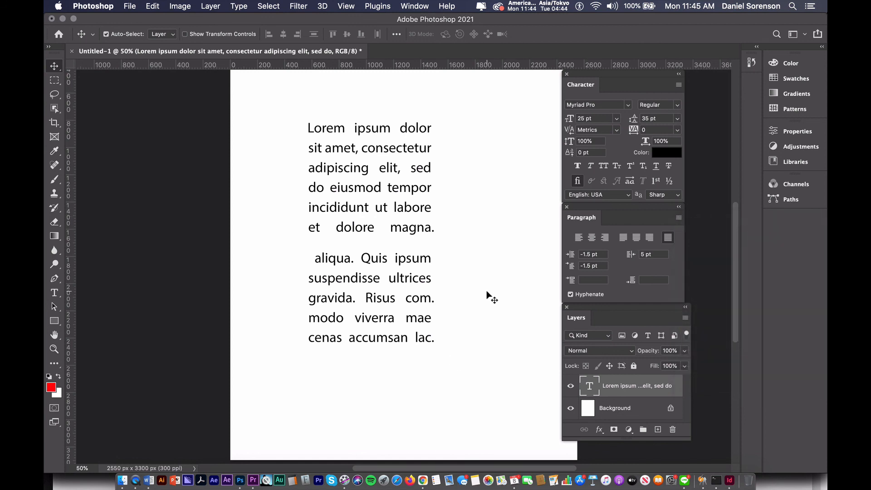
# Delete the lorem ipsum text layer and add a new point text reading HEADLINE on the page.
pyautogui.click(570, 386)
pyautogui.moveTo(590, 386); pyautogui.dragTo(673, 429)
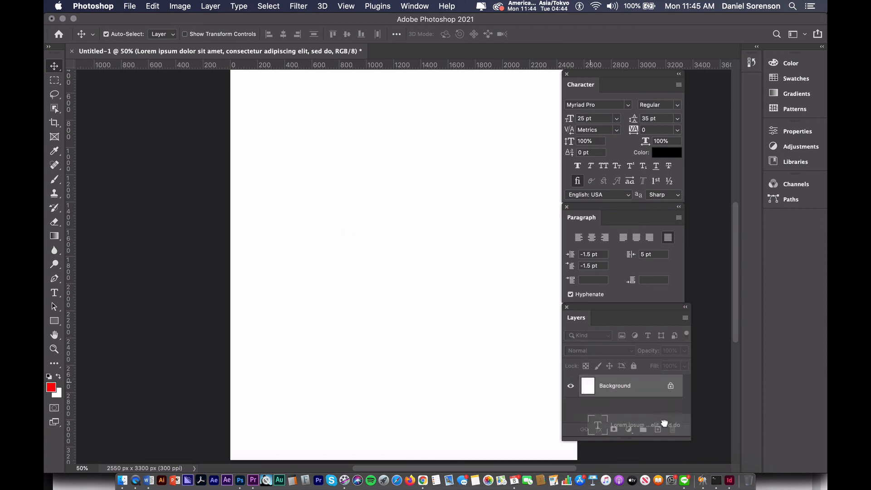
pyautogui.click(54, 291)
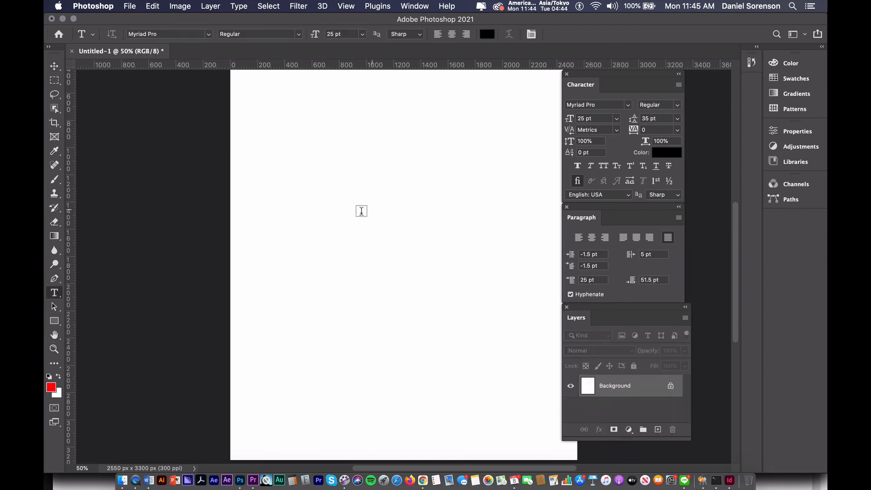
pyautogui.click(302, 235)
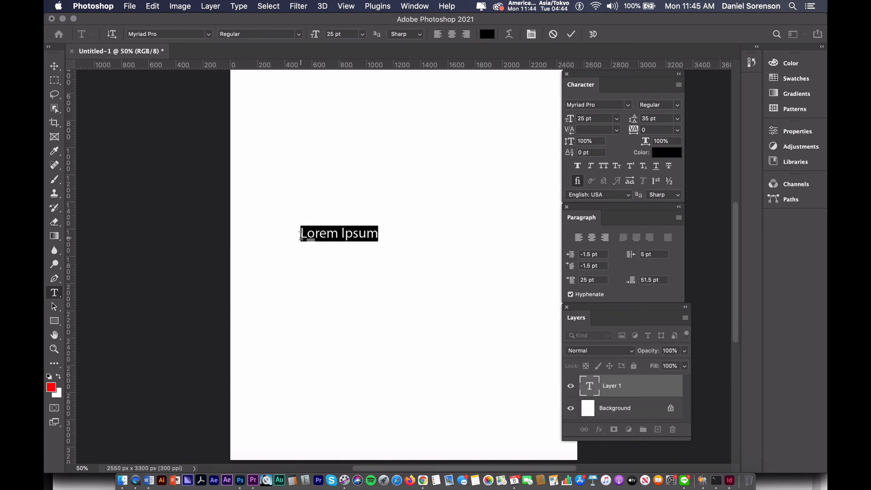
pyautogui.write('HEADLINE')
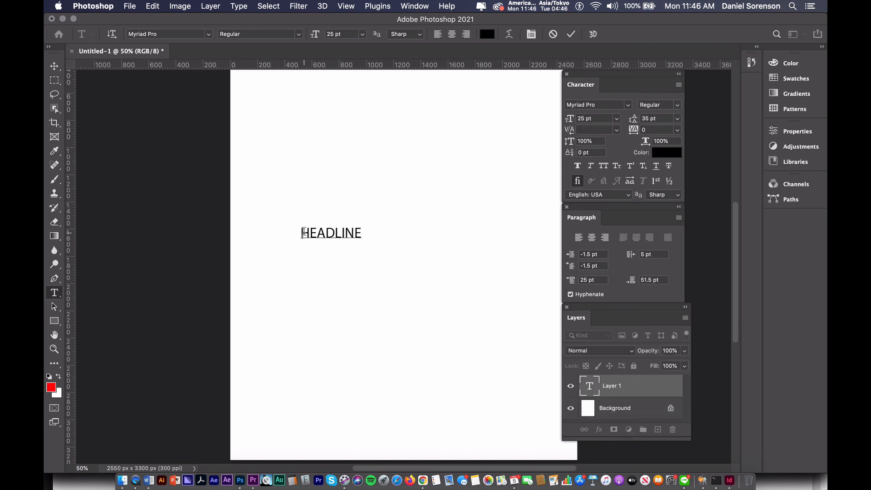
# Set the font of the HEADLINE text to Avenir Black.
pyautogui.doubleClick(350, 234)
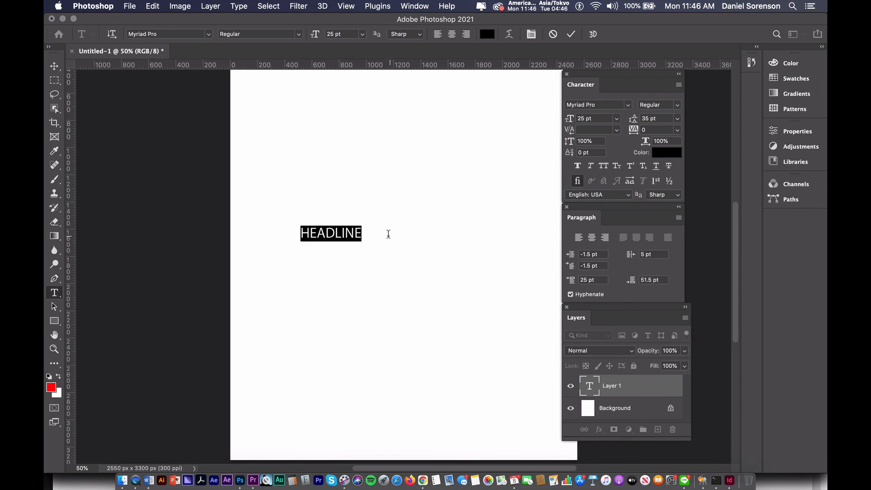
pyautogui.click(595, 105)
pyautogui.write('AVENI')
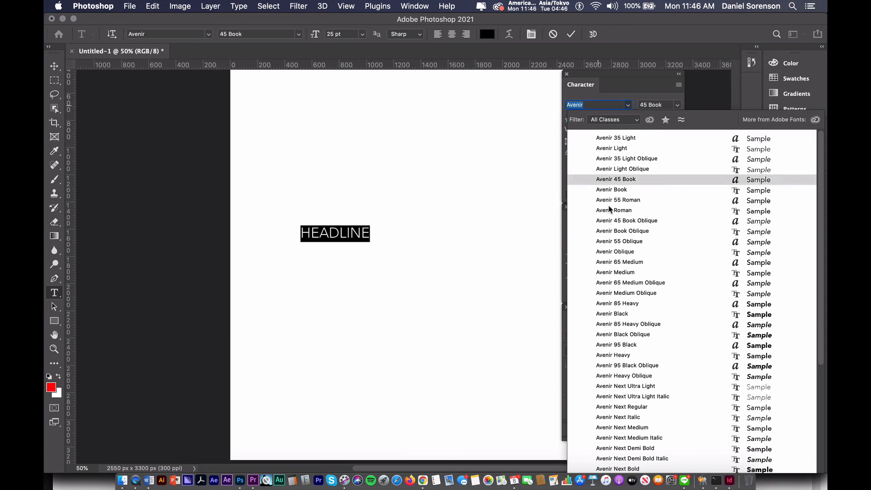
pyautogui.click(622, 313)
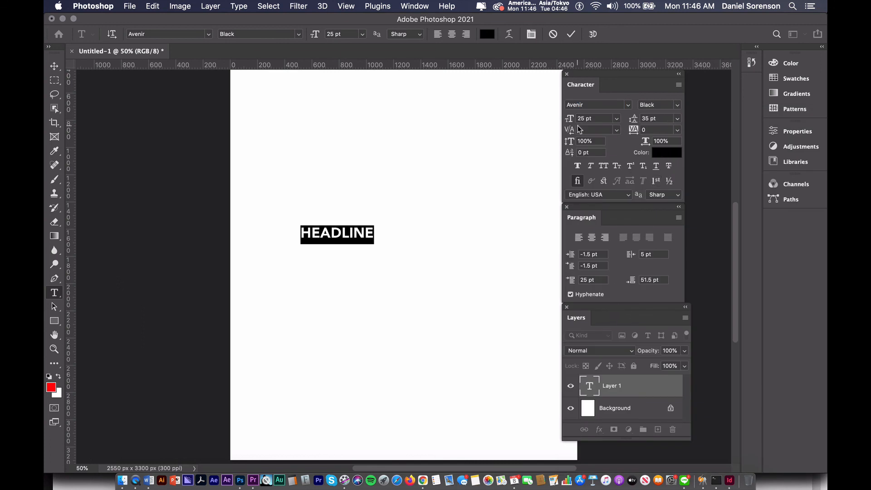
# Set the HEADLINE text size to 90 pt and move it leftward so the whole word fits on the page.
pyautogui.moveTo(569, 120); pyautogui.dragTo(613, 122)
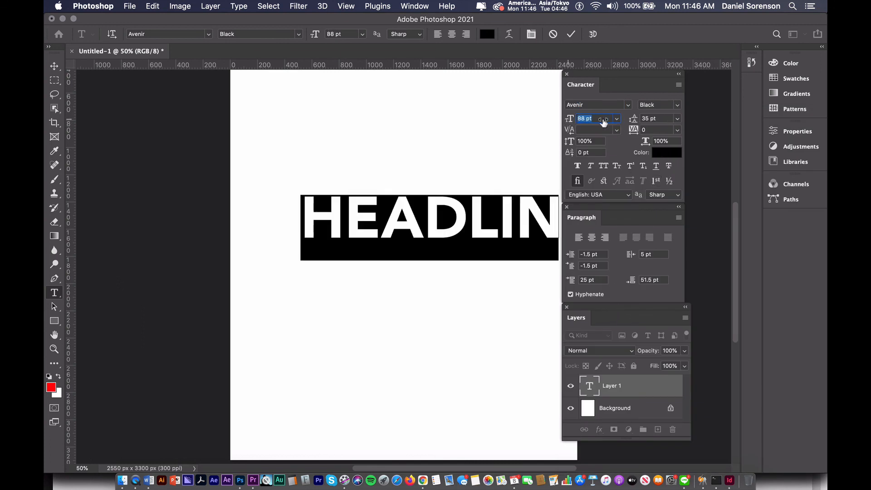
pyautogui.write('90')
pyautogui.press('Return')
pyautogui.click(54, 67)
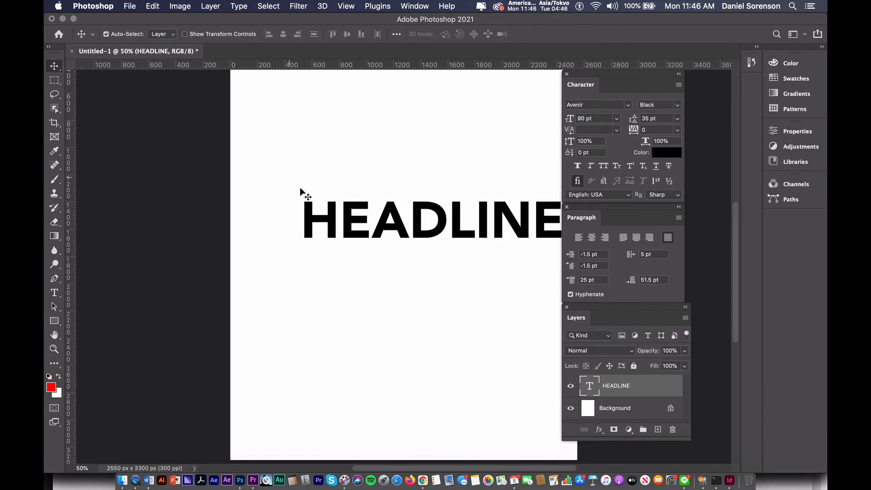
pyautogui.moveTo(382, 231); pyautogui.dragTo(342, 230)
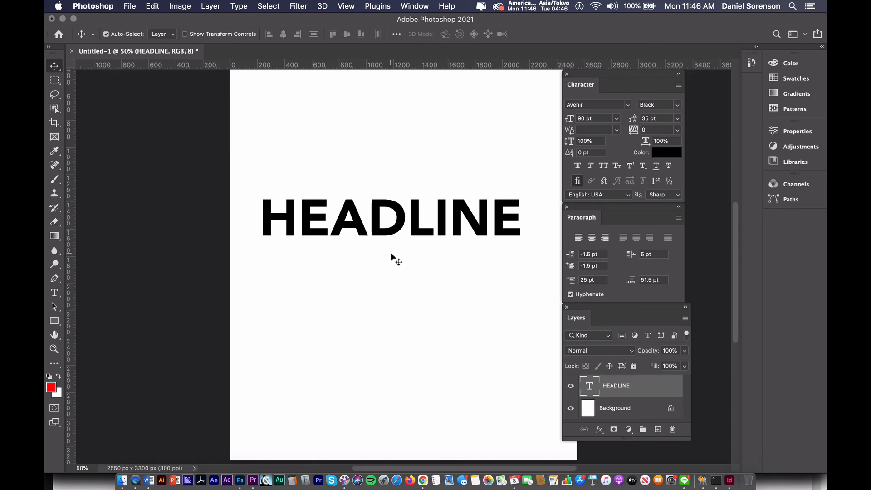
# Place the SUNSET image as an embedded file and scale it to about 182% so it covers the whole HEADLINE text.
pyautogui.click(129, 6)
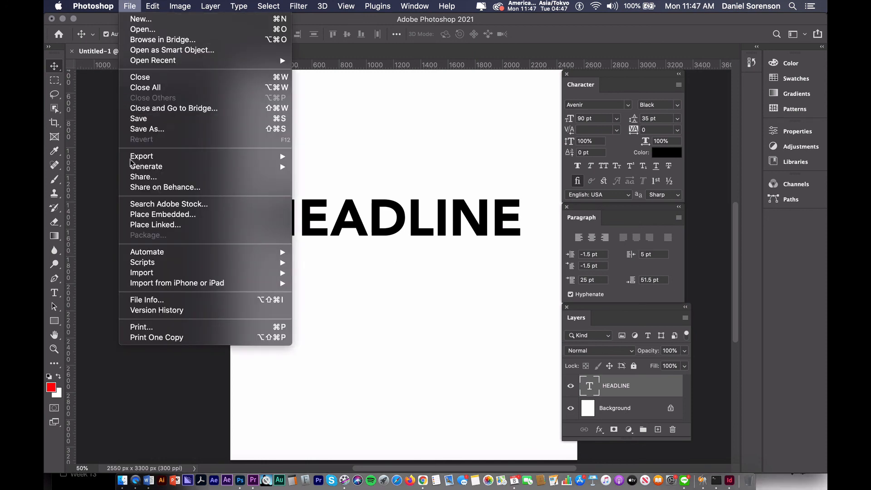
pyautogui.click(139, 216)
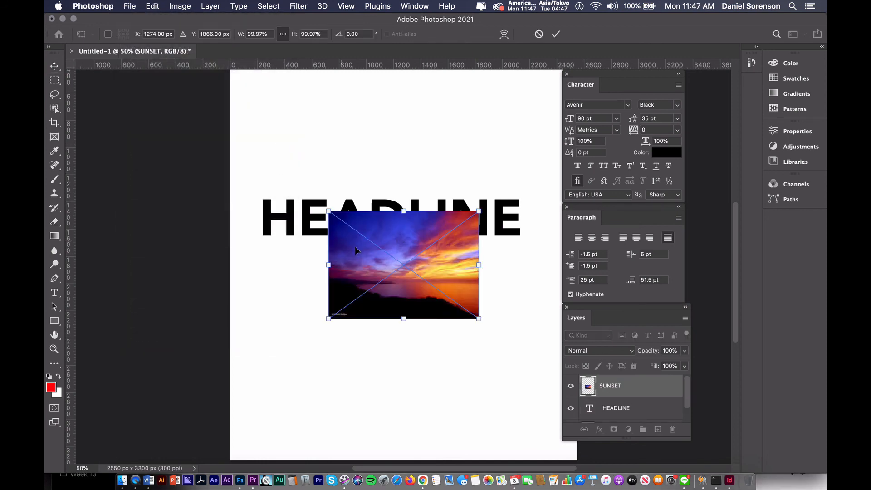
pyautogui.moveTo(378, 258); pyautogui.dragTo(304, 213)
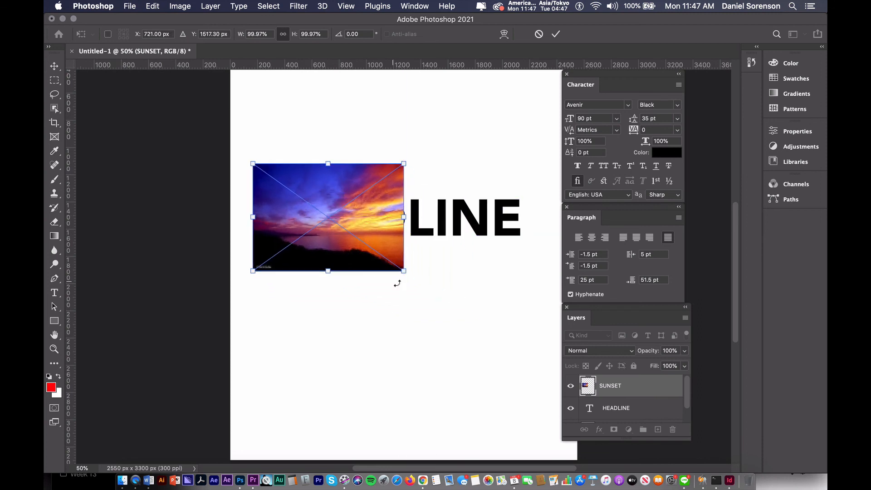
pyautogui.moveTo(404, 273); pyautogui.dragTo(569, 309)
pyautogui.moveTo(482, 303); pyautogui.dragTo(456, 276)
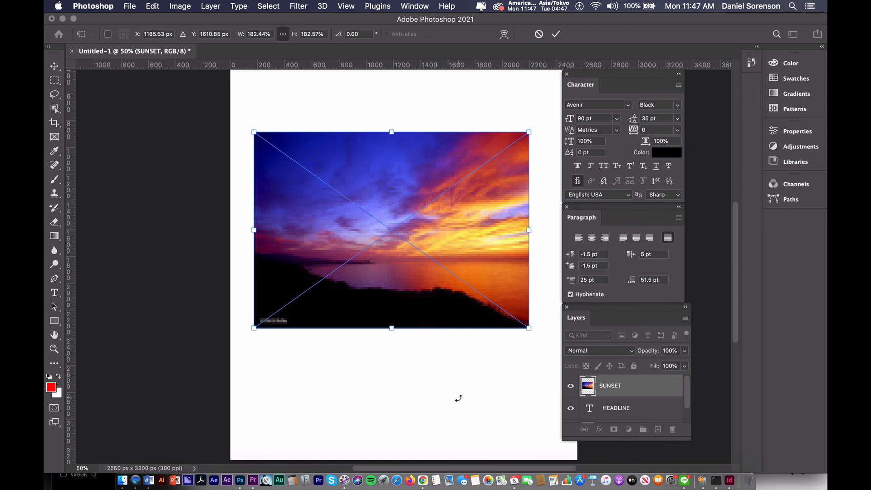
pyautogui.press('Return')
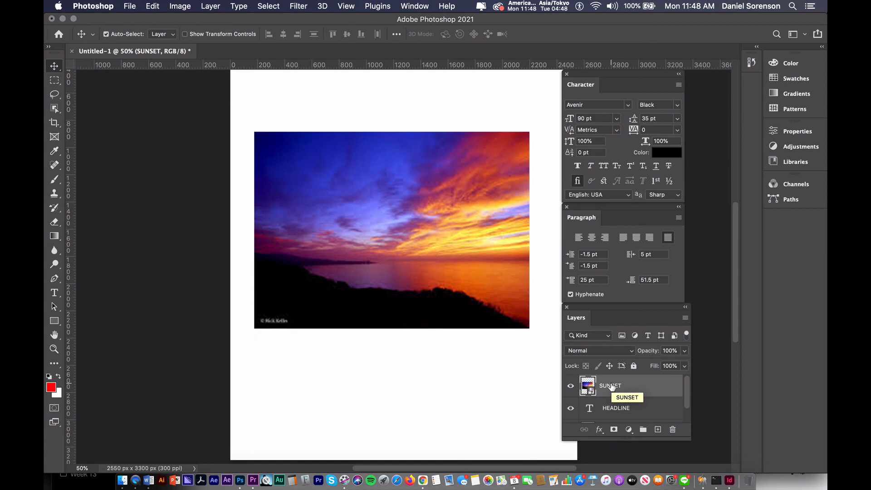
# Clip the SUNSET image to the HEADLINE text with a clipping mask and shift the image downward within the letters.
pyautogui.click(685, 318)
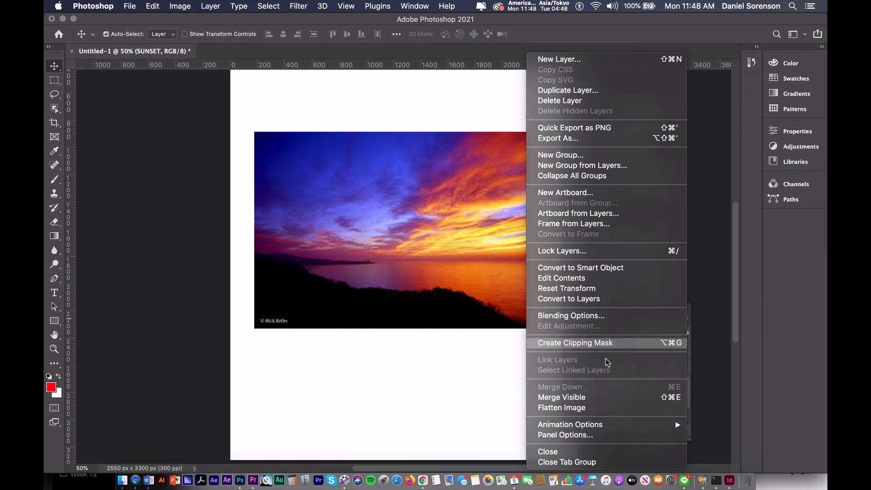
pyautogui.click(594, 344)
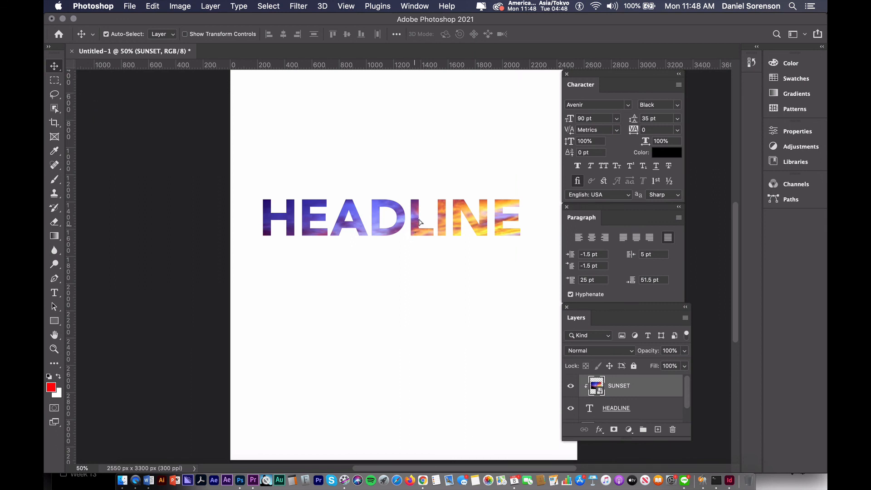
pyautogui.moveTo(418, 220); pyautogui.dragTo(420, 253)
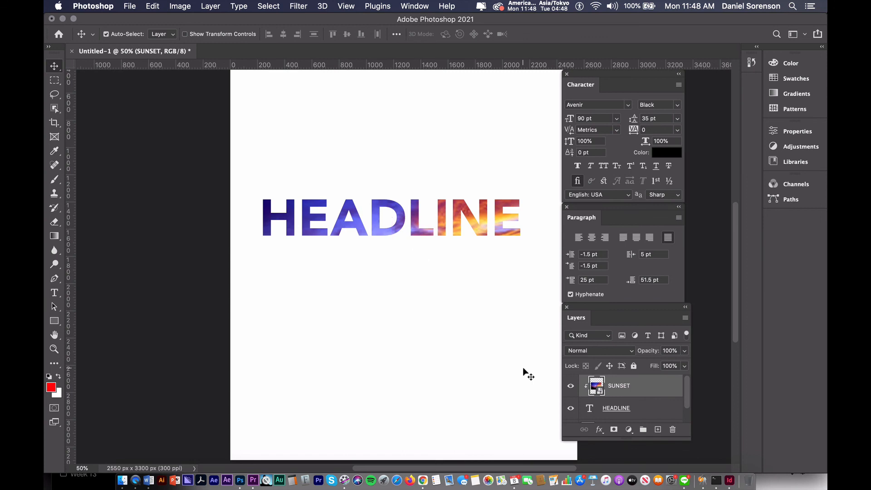